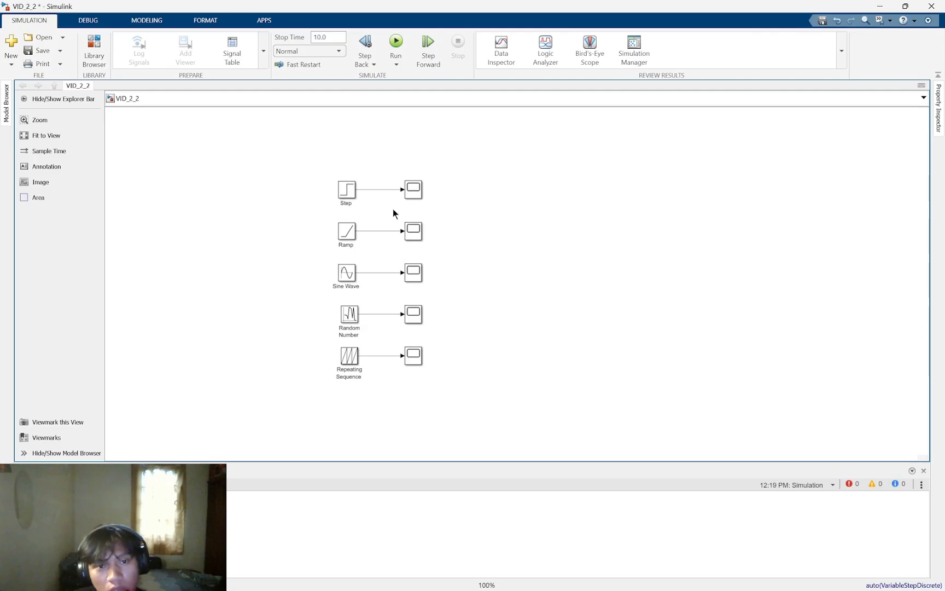
Run the VID_2_2 simulation and view the Step signal in its connected scope
left_click(349, 193)
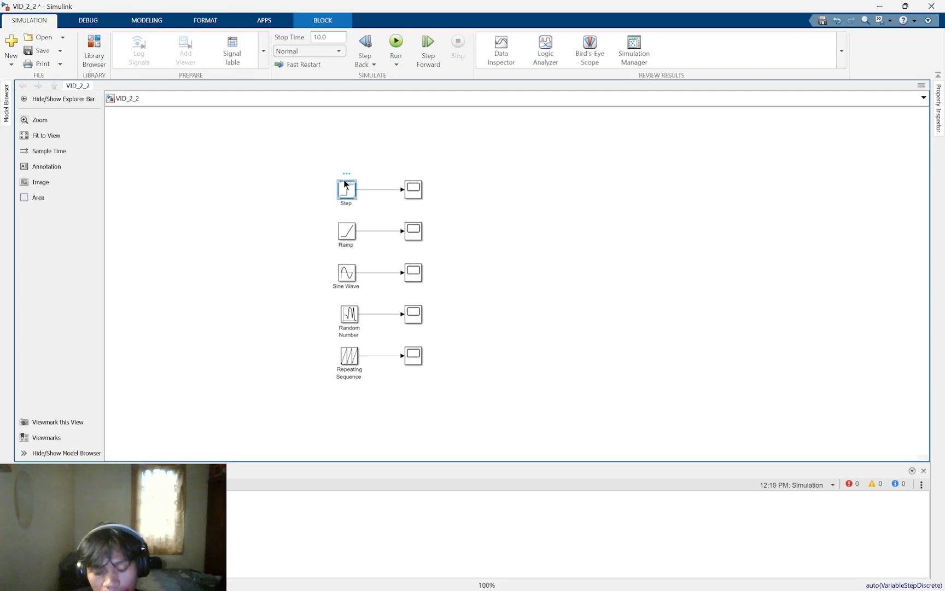
left_click(447, 174)
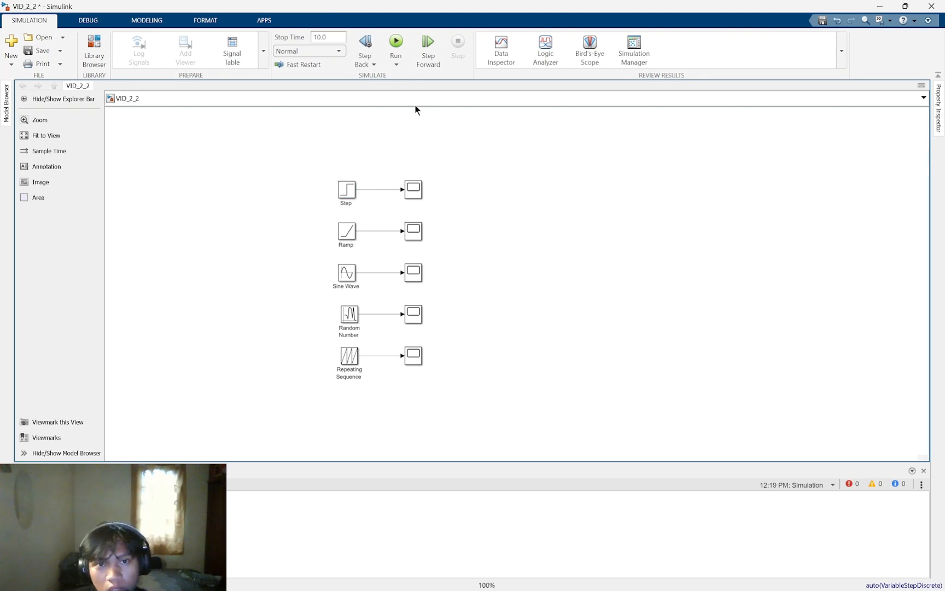
left_click(396, 42)
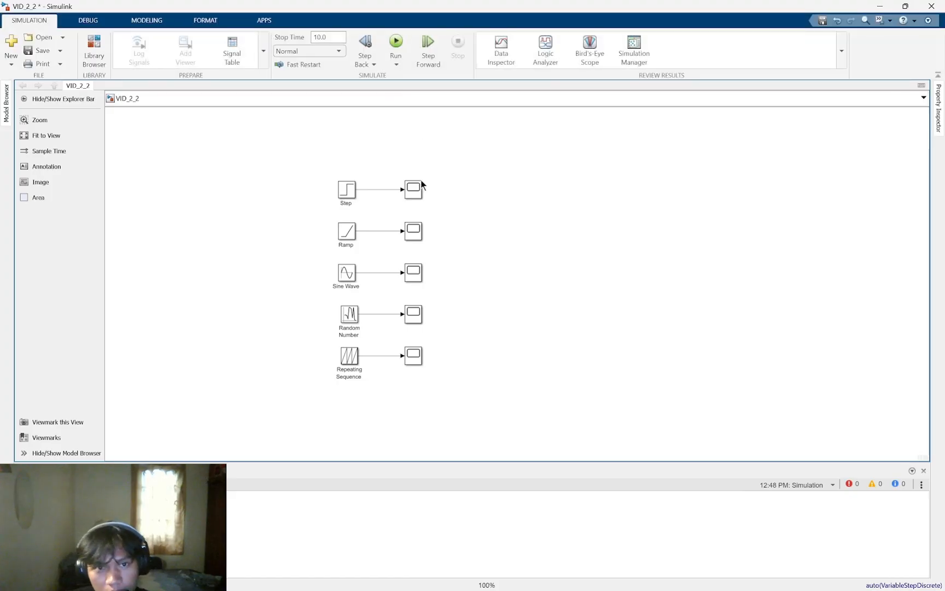
double_click(419, 194)
left_click_drag(516, 148, 685, 142)
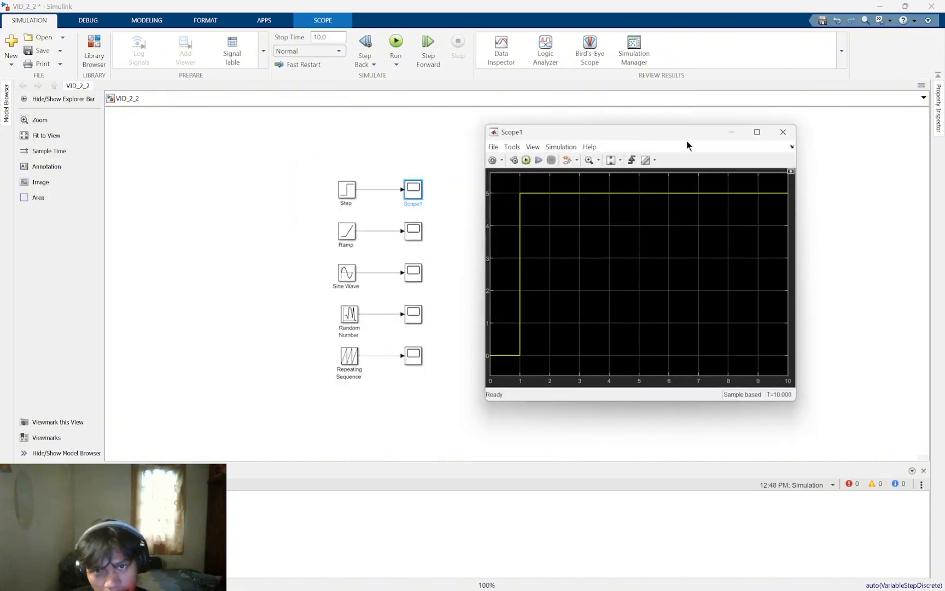
View the Ramp signal in its connected scope, then put the scope window away
double_click(415, 233)
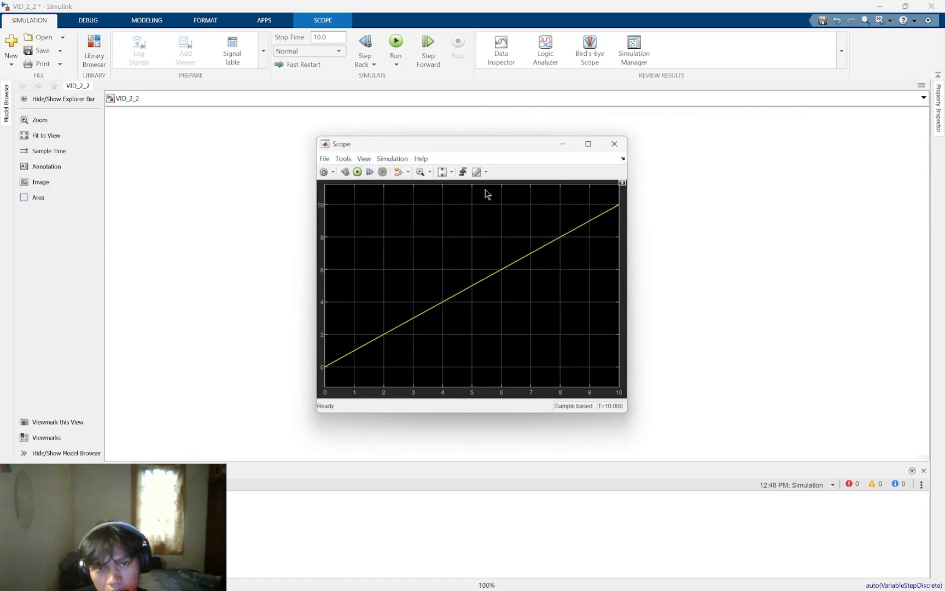
left_click_drag(498, 145, 633, 142)
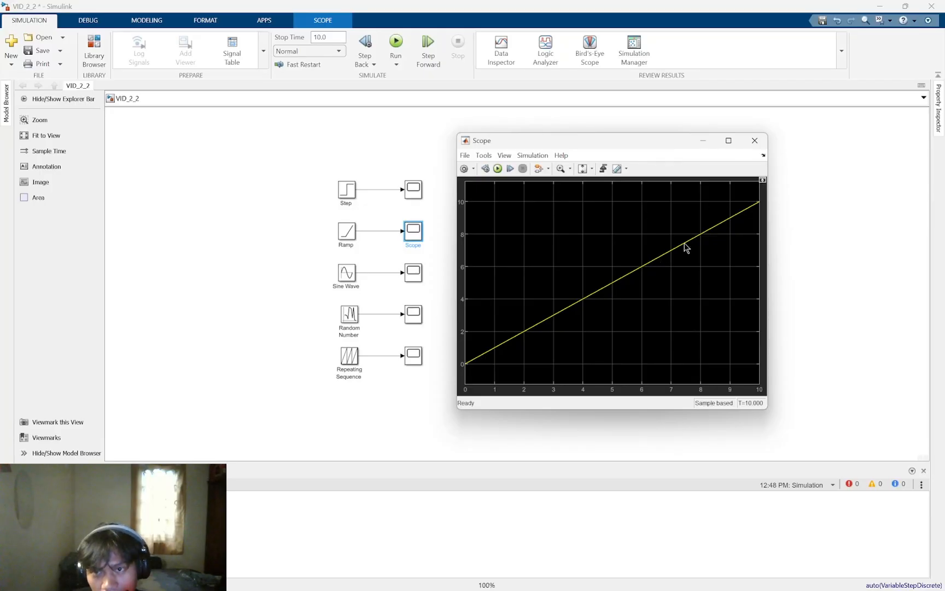
left_click(762, 179)
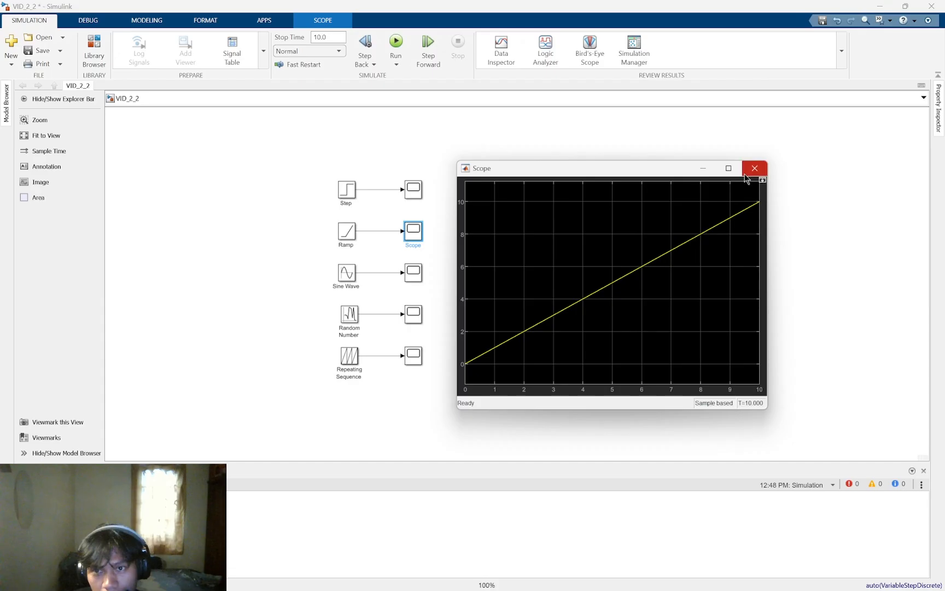
left_click(761, 179)
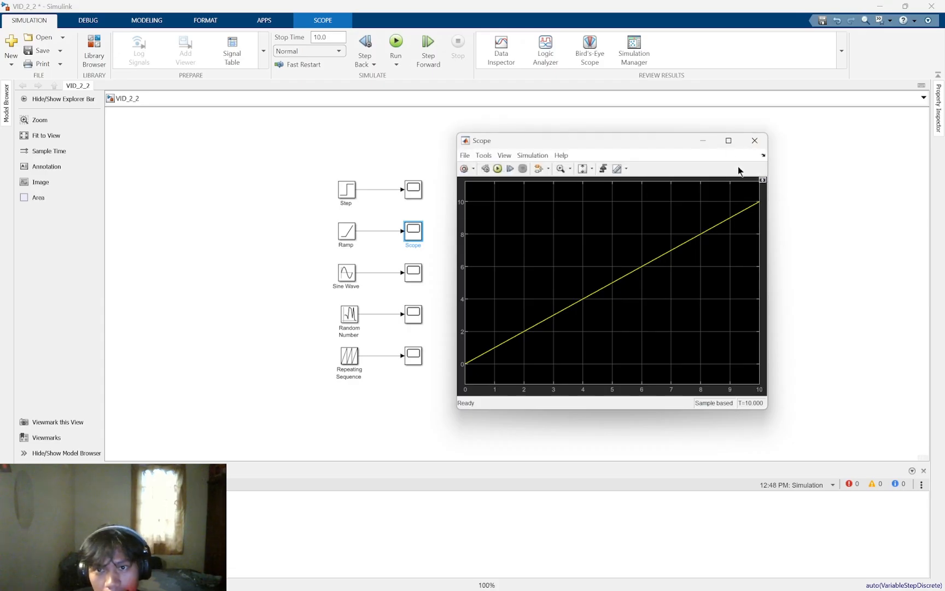
left_click(711, 141)
left_click(459, 263)
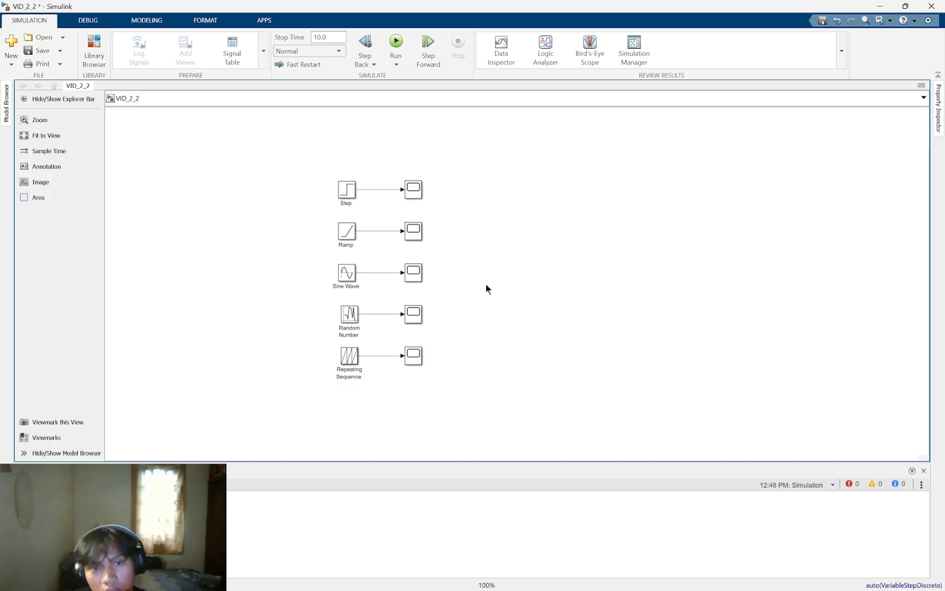
Review the Sine Wave block's parameters without changing them and view its output in the connected scope
double_click(348, 277)
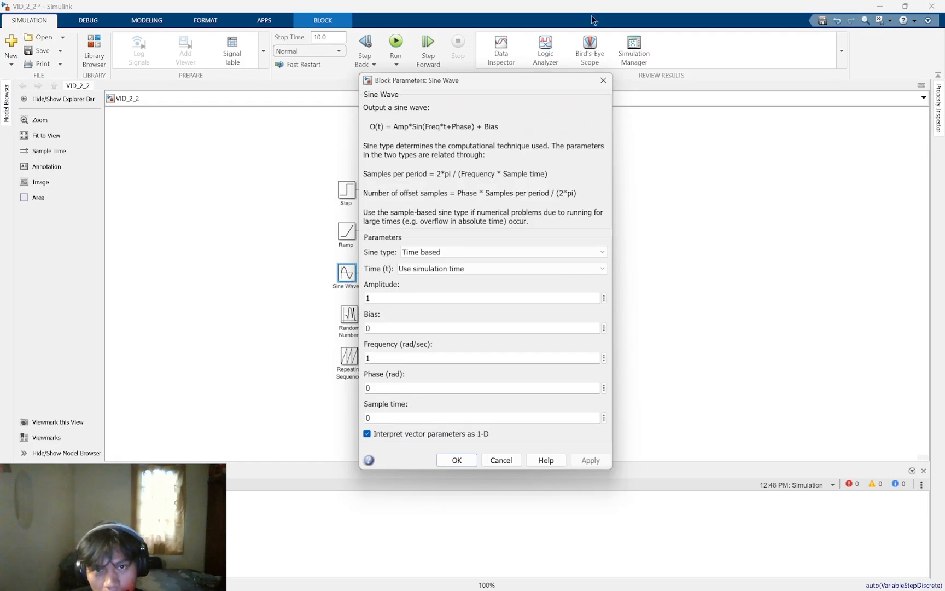
left_click(604, 81)
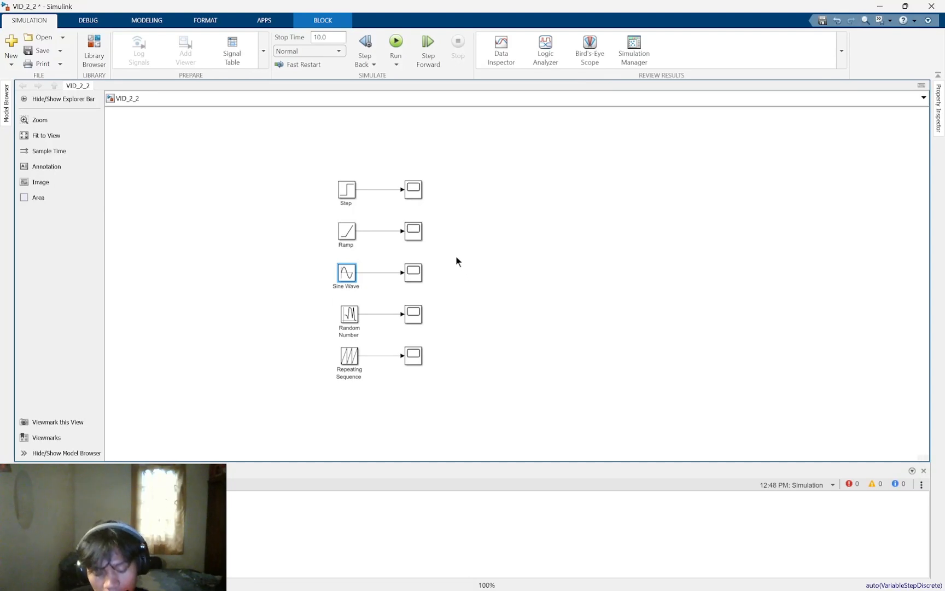
left_click(419, 273)
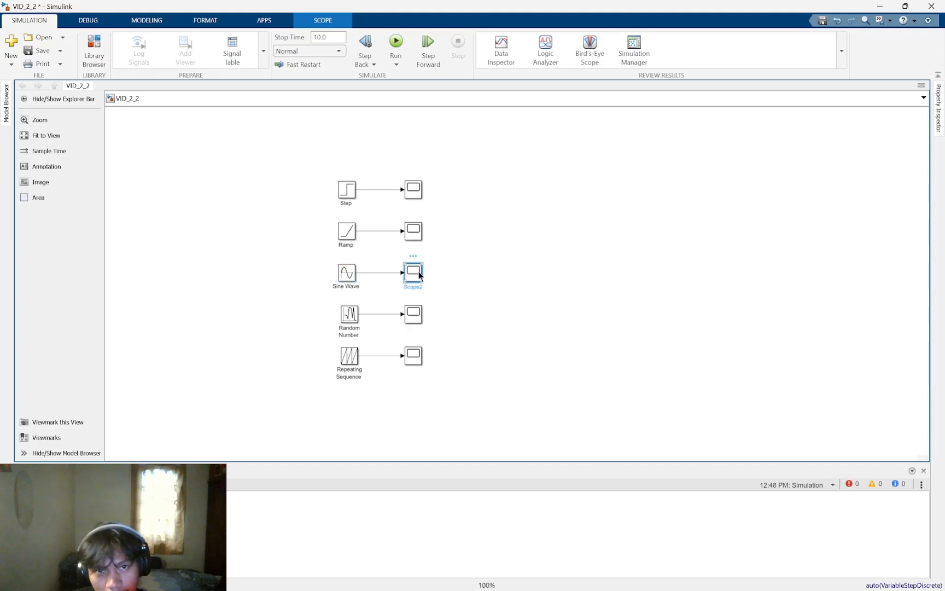
double_click(419, 273)
left_click_drag(529, 148, 703, 138)
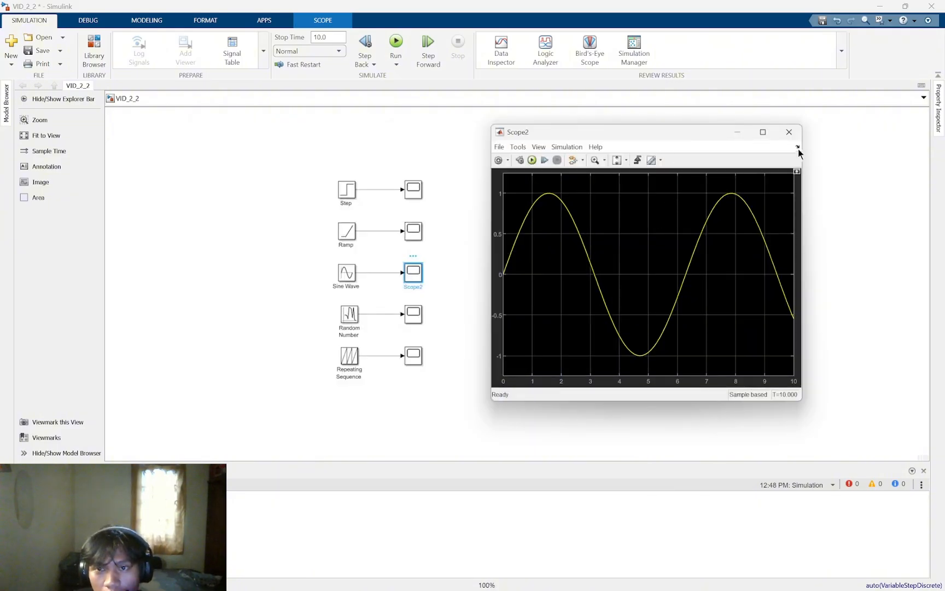
left_click(789, 133)
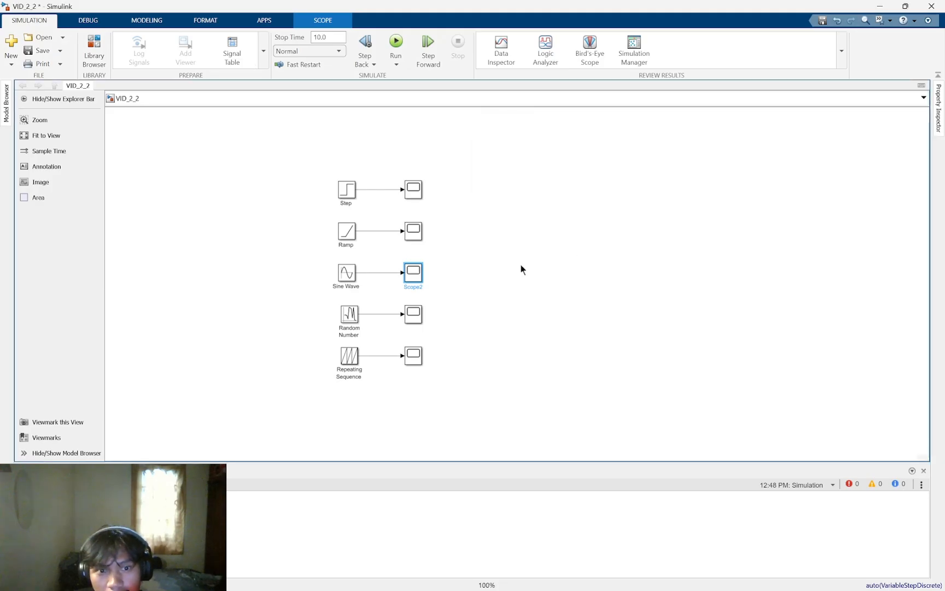
left_click(460, 305)
View the Random Number signal in its connected scope, enlarged to full screen, then put the window away
left_click(347, 316)
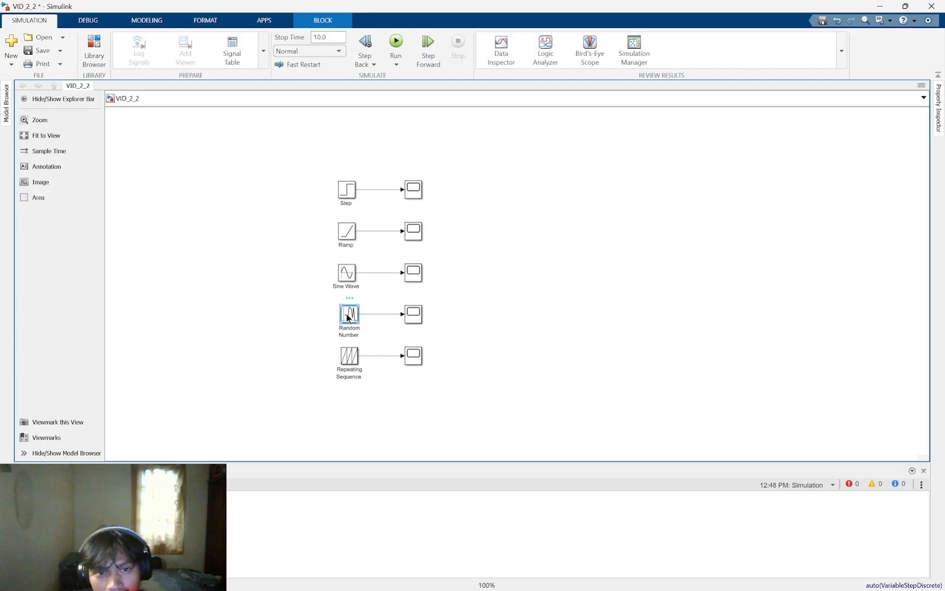
double_click(413, 315)
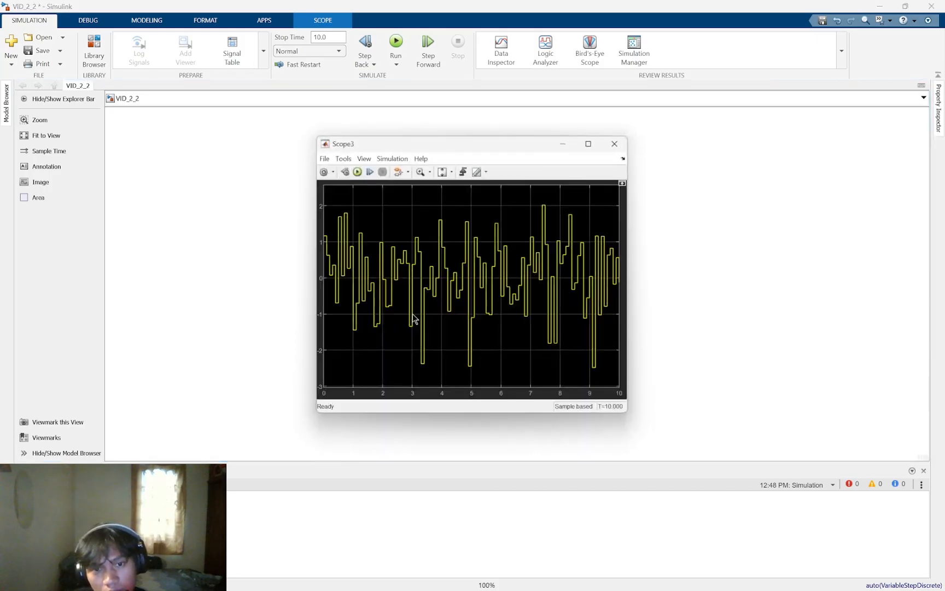
left_click_drag(502, 148, 648, 143)
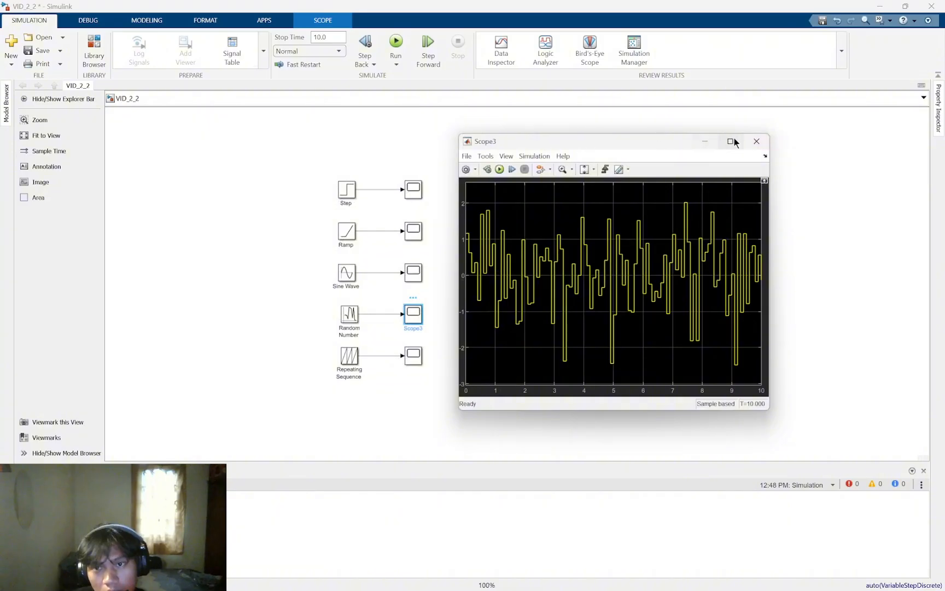
left_click(725, 140)
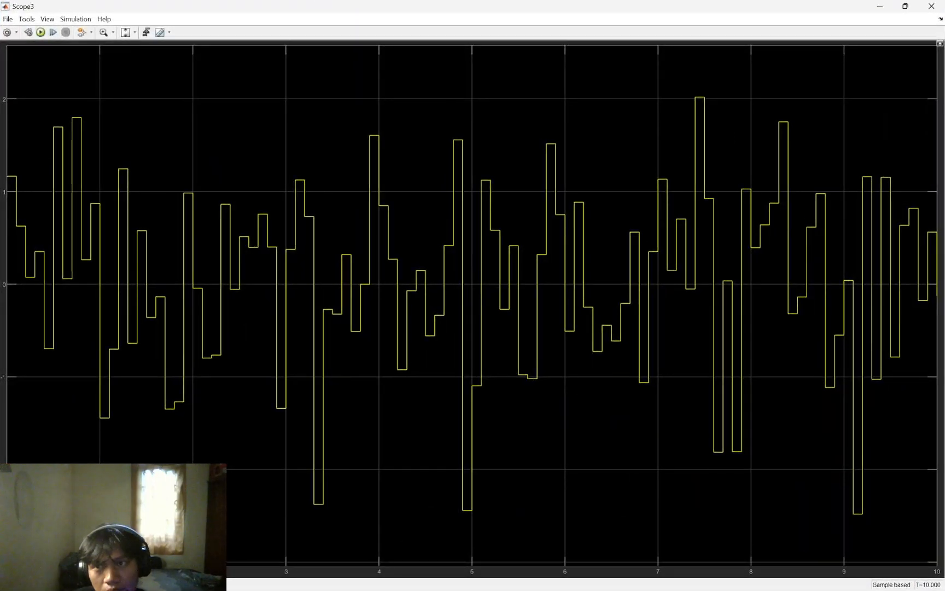
left_click(906, 6)
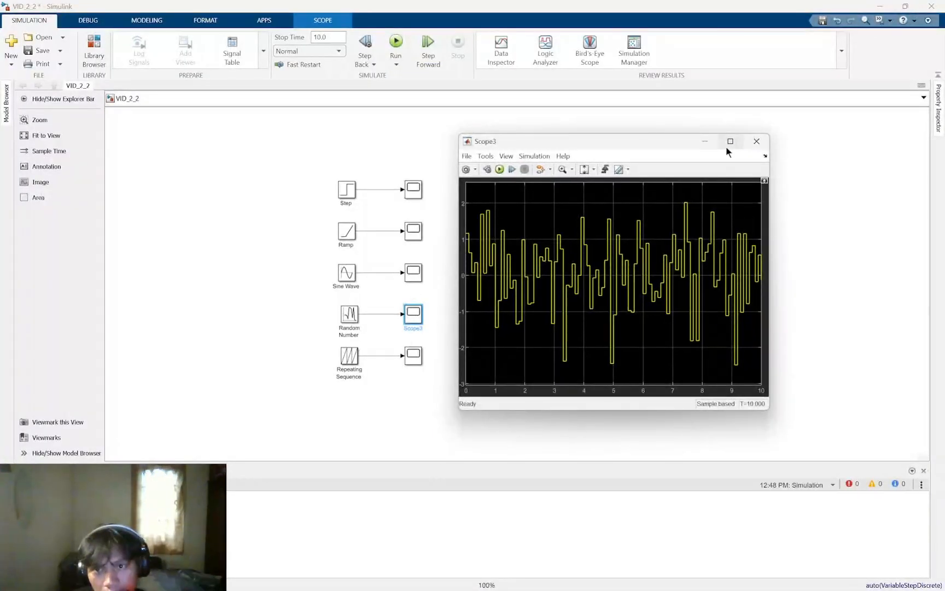
left_click(704, 143)
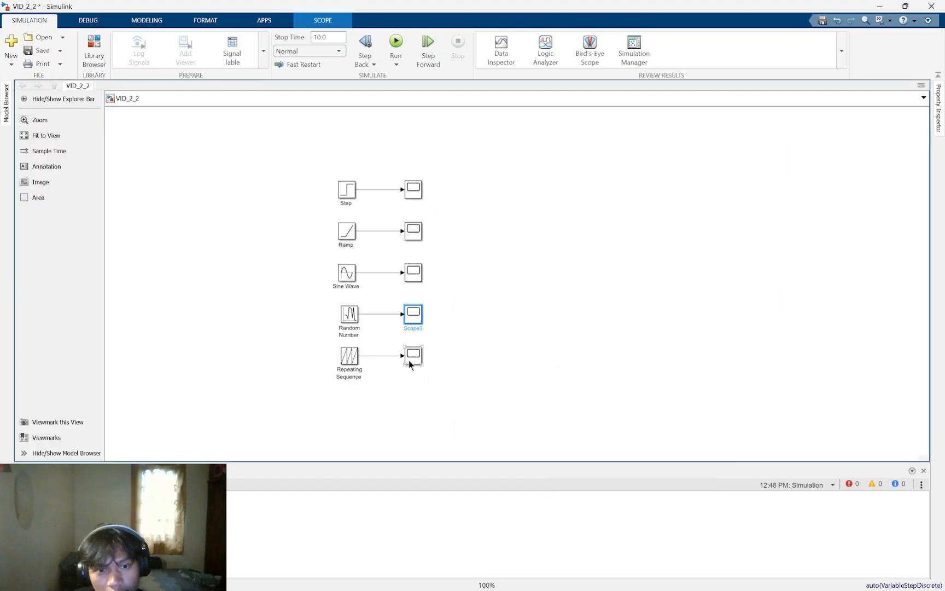
View the Repeating Sequence signal in its connected scope and close the scope window
left_click(411, 362)
double_click(412, 357)
left_click_drag(526, 151, 669, 157)
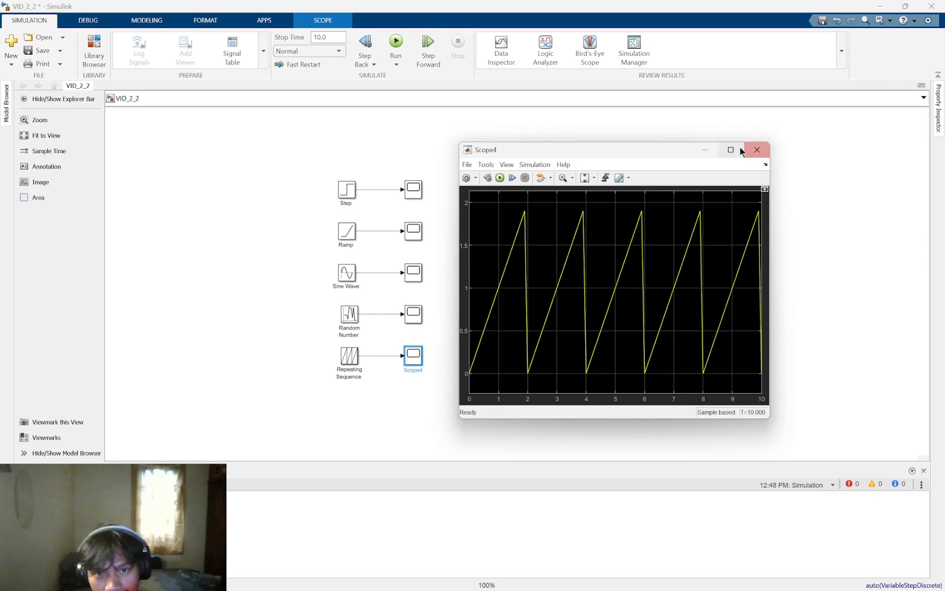
left_click(758, 151)
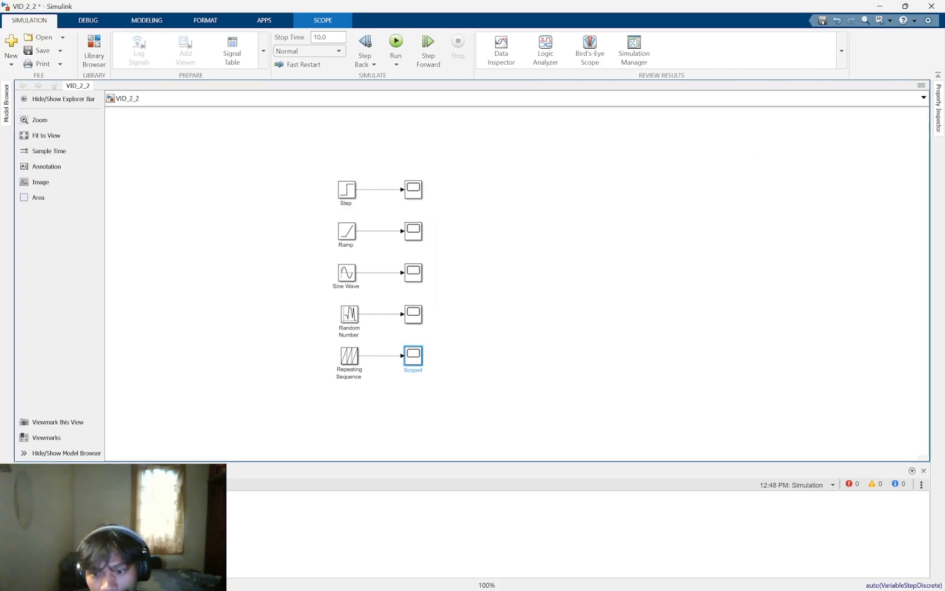
Switch to the open VID_2_3 Simulink model
left_click(735, 577)
left_click(840, 337)
left_click(735, 578)
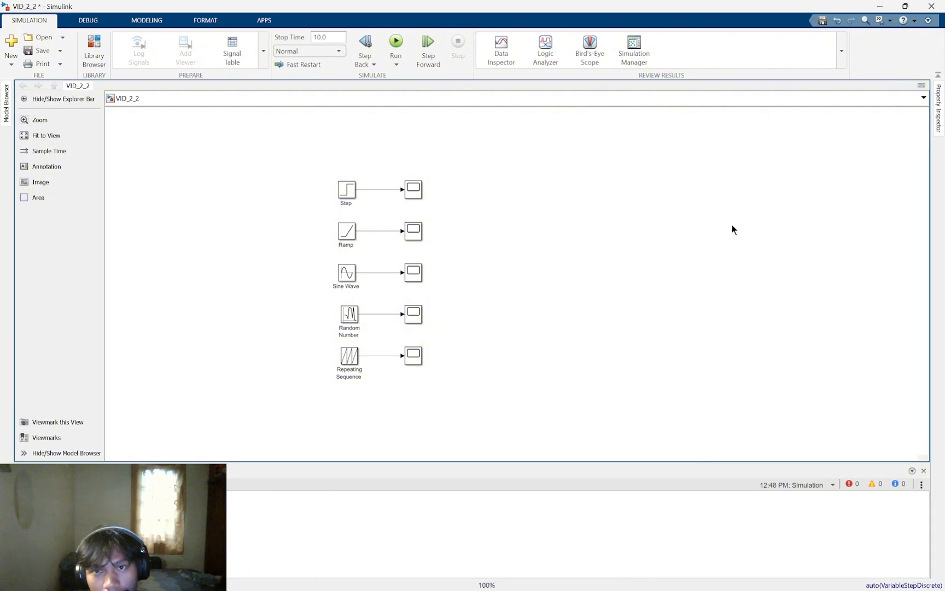
left_click(734, 578)
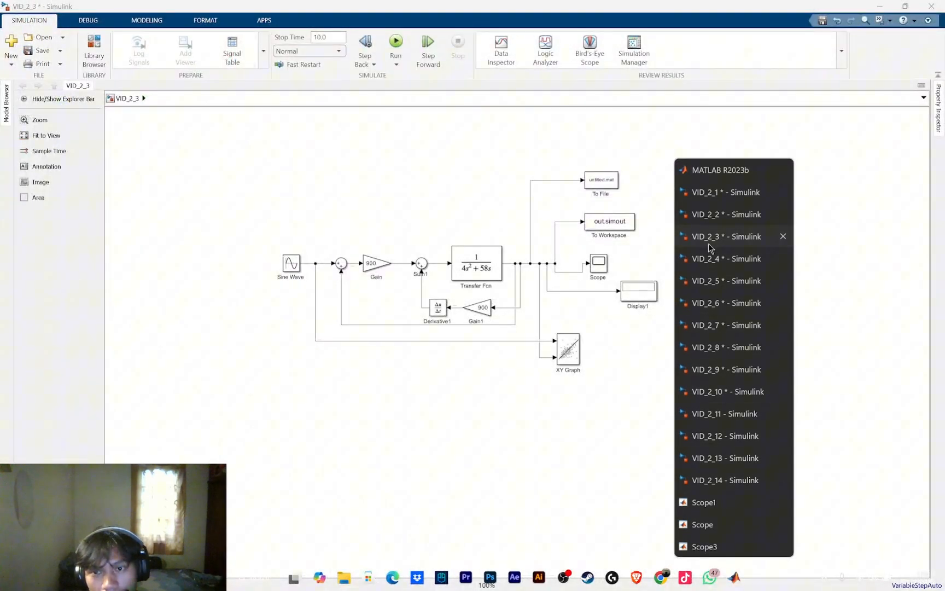
left_click(708, 244)
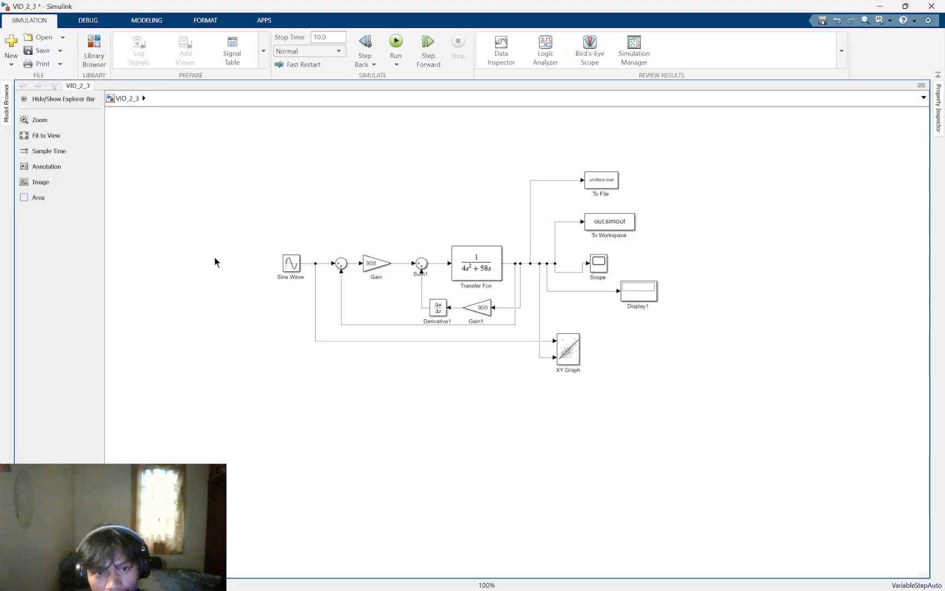
Examine the VID_2_3 block chain from the Sine Wave source through the Gain, Sum and Transfer Fcn blocks to the XY Graph, Scope and Display sinks
left_click(282, 262)
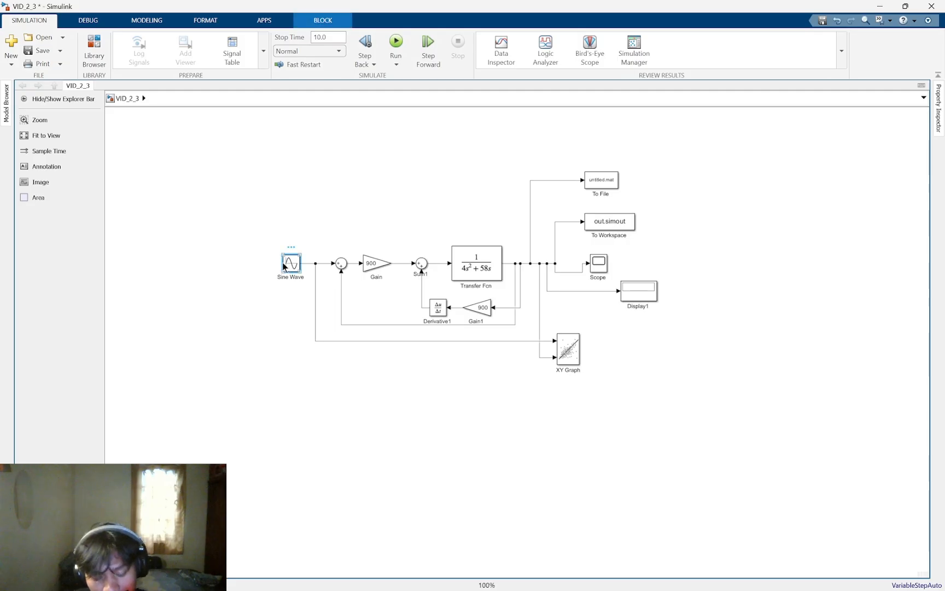
left_click(376, 272)
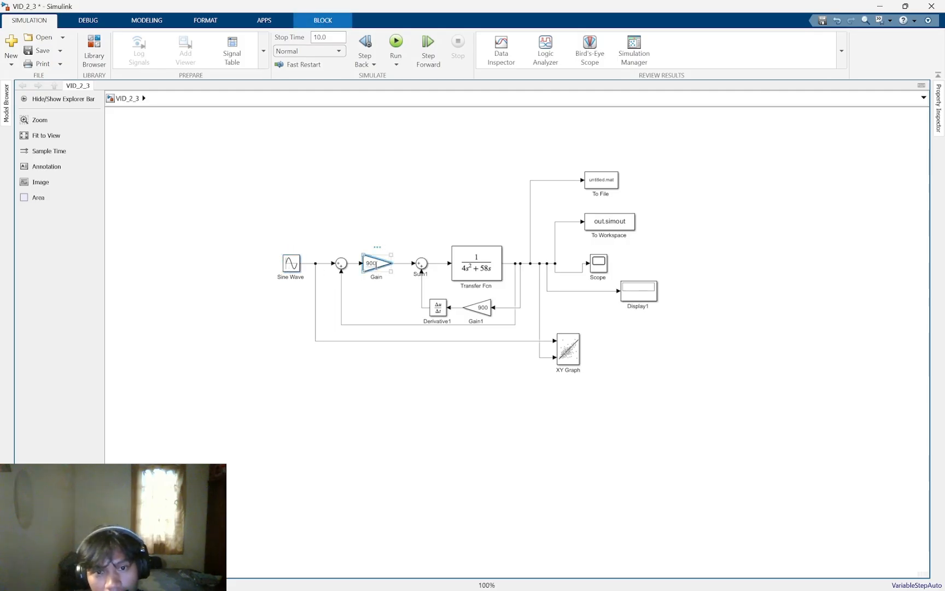
left_click(340, 263)
left_click(470, 268)
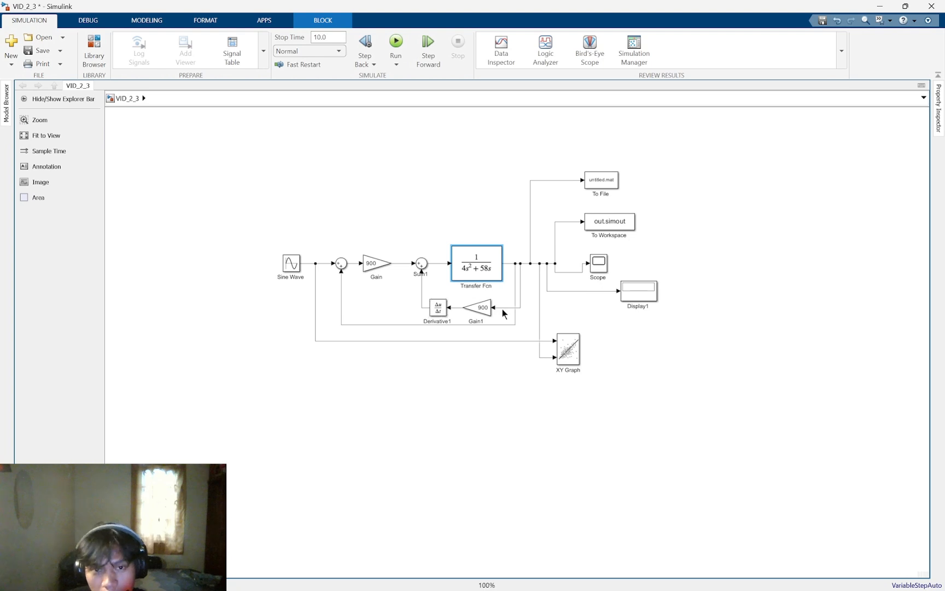
left_click(565, 348)
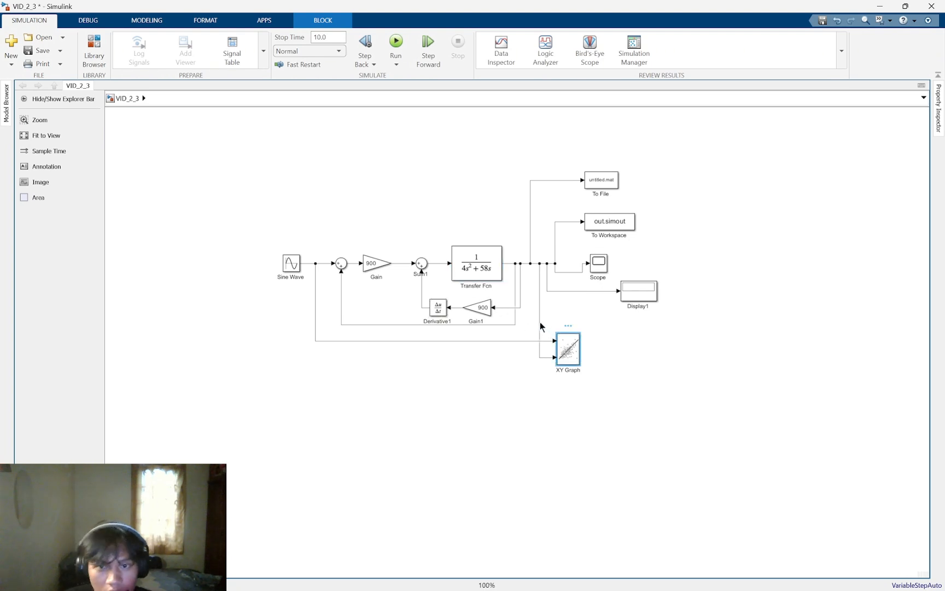
left_click(598, 265)
left_click(633, 288)
left_click(629, 241)
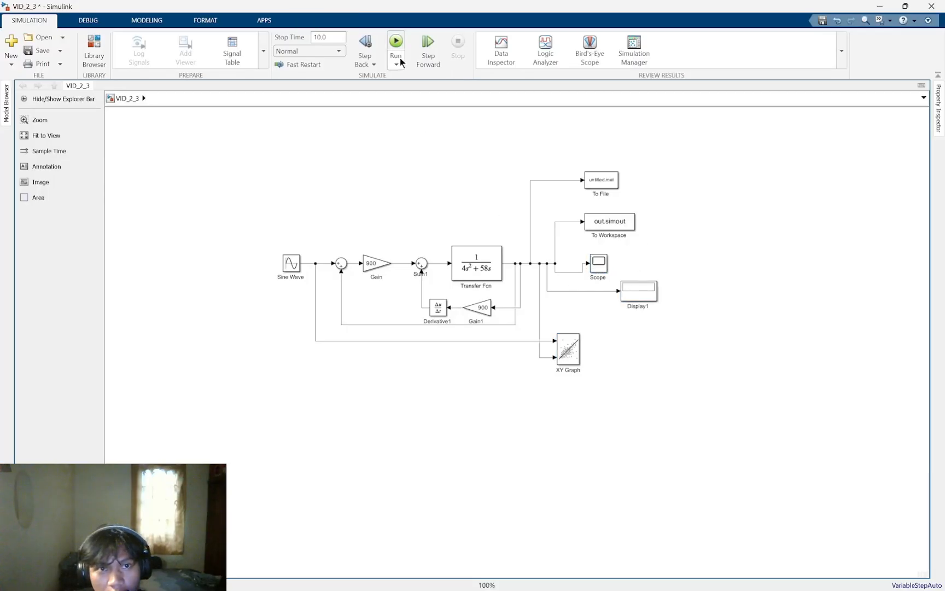
left_click(604, 267)
double_click(605, 267)
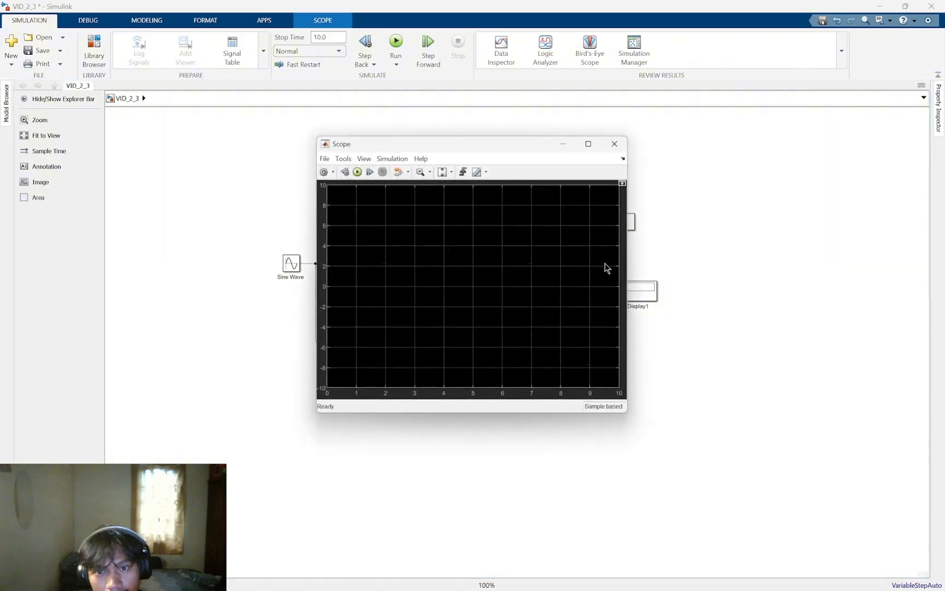
left_click(586, 146)
Run the VID_2_3 simulation and view its output in the Scope with the plot zoomed out
left_click(395, 42)
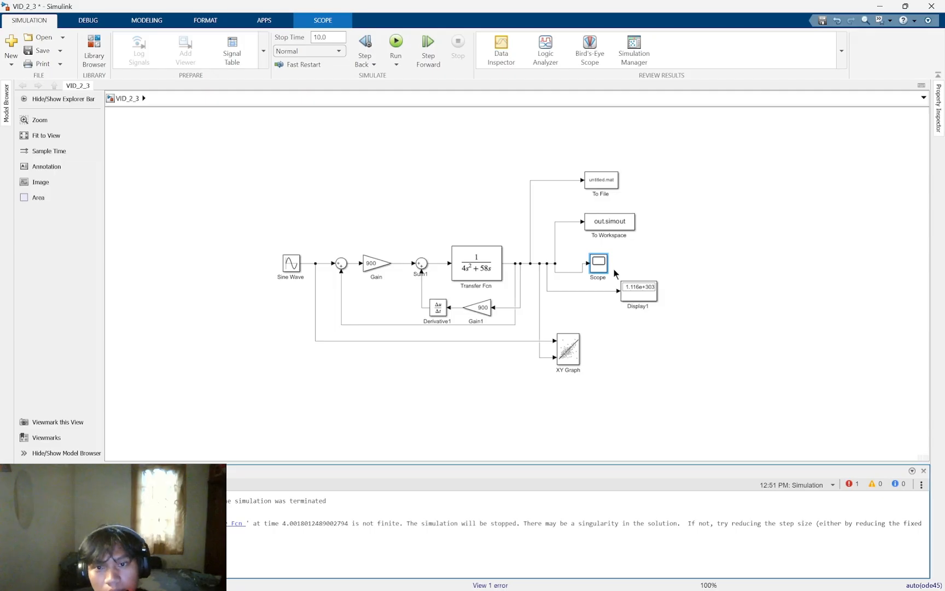
double_click(605, 265)
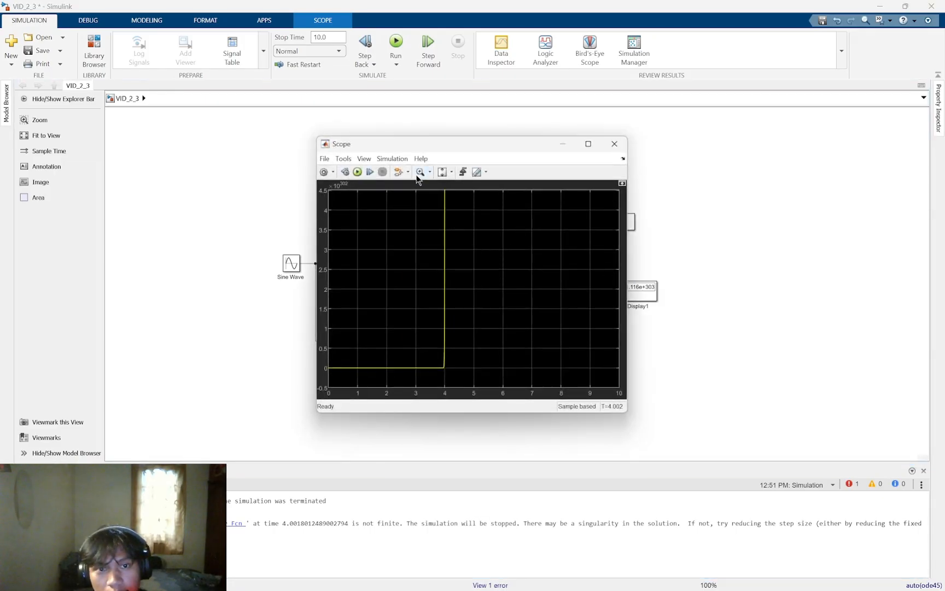
left_click(431, 174)
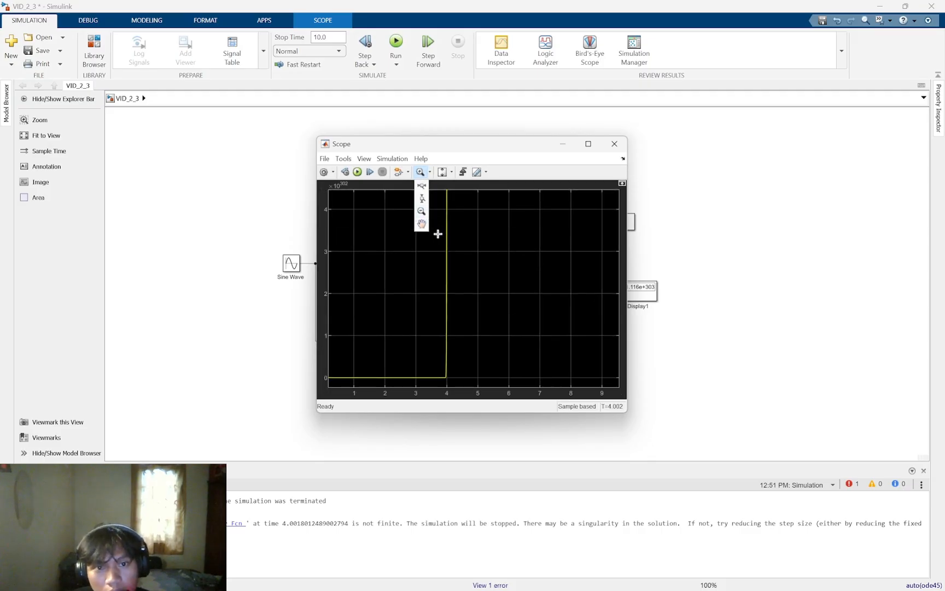
left_click(422, 211)
left_click(441, 255)
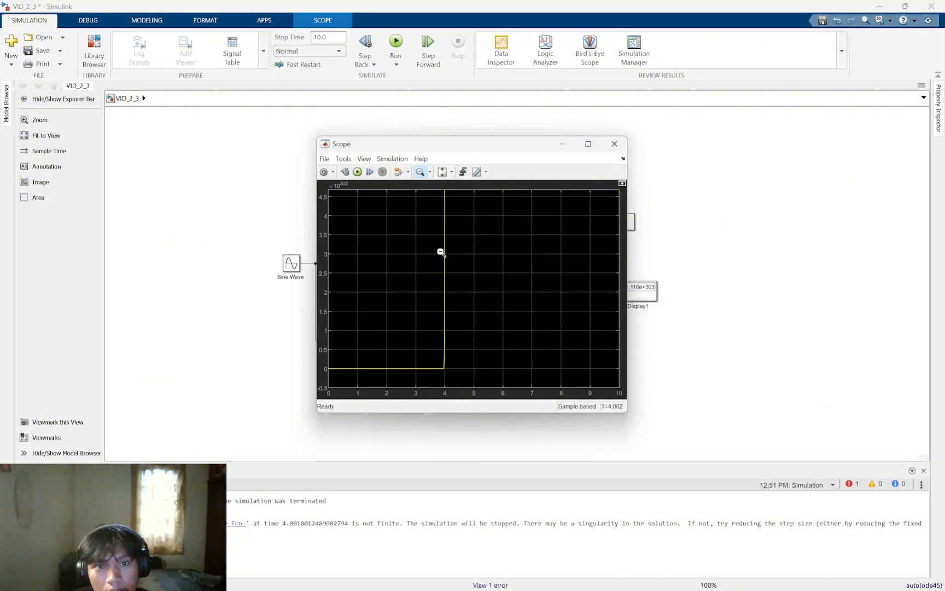
Zoom out further on the Scope plot of the VID_2_3 output and close the scope window
left_click(440, 250)
left_click(440, 250)
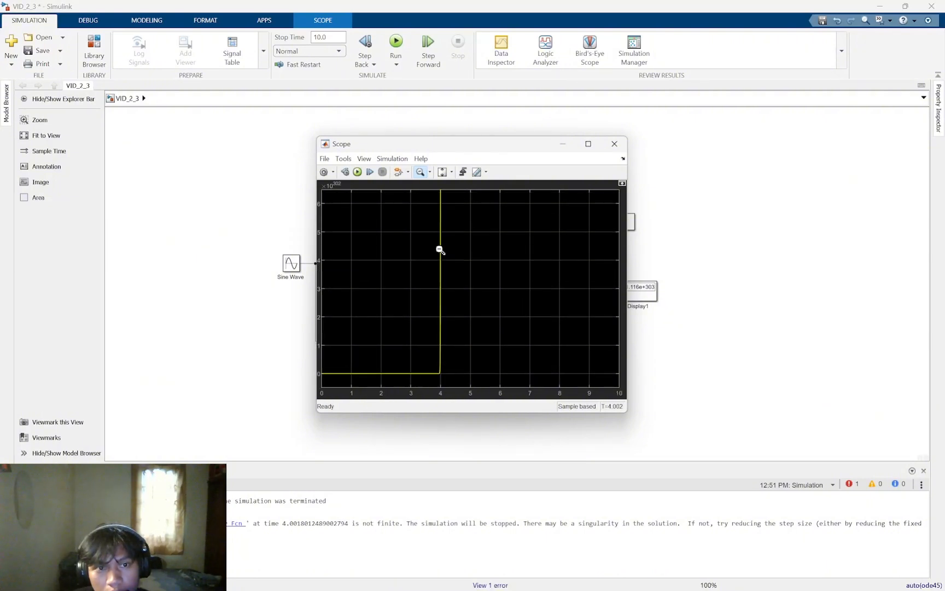
left_click(439, 250)
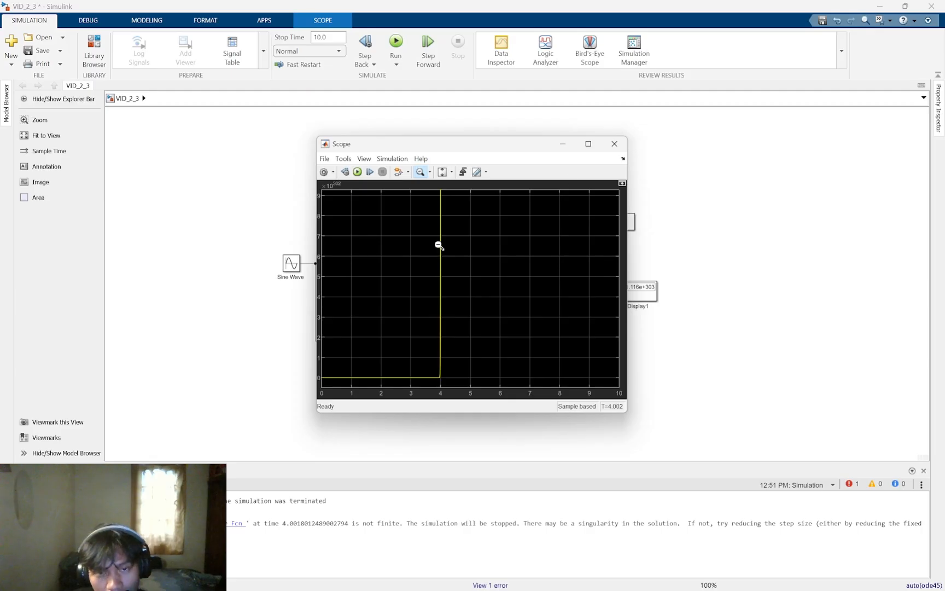
left_click(614, 145)
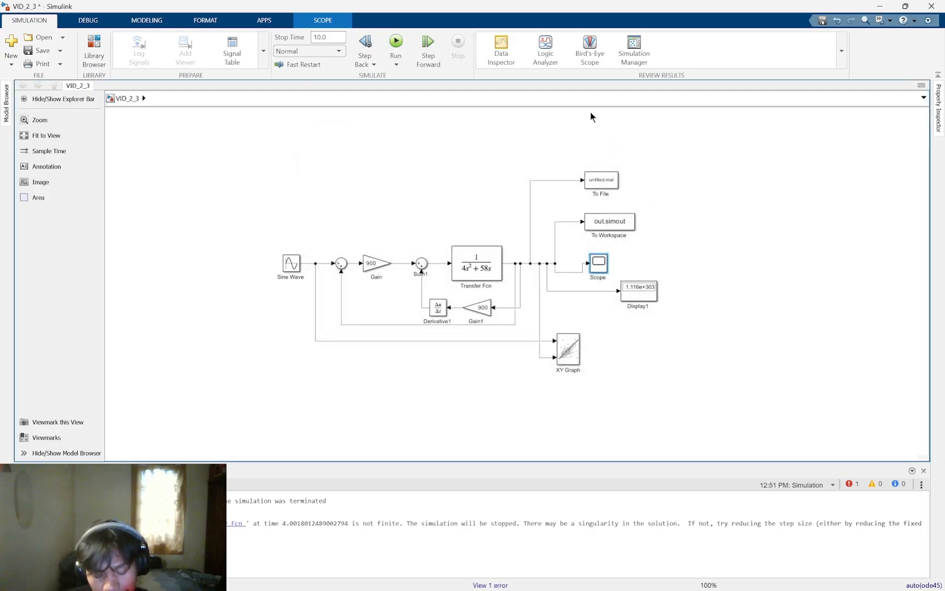
Check the Display1 block's parameters without changing them, and view the XY Graph plot before returning to the VID_2_3 diagram
double_click(645, 287)
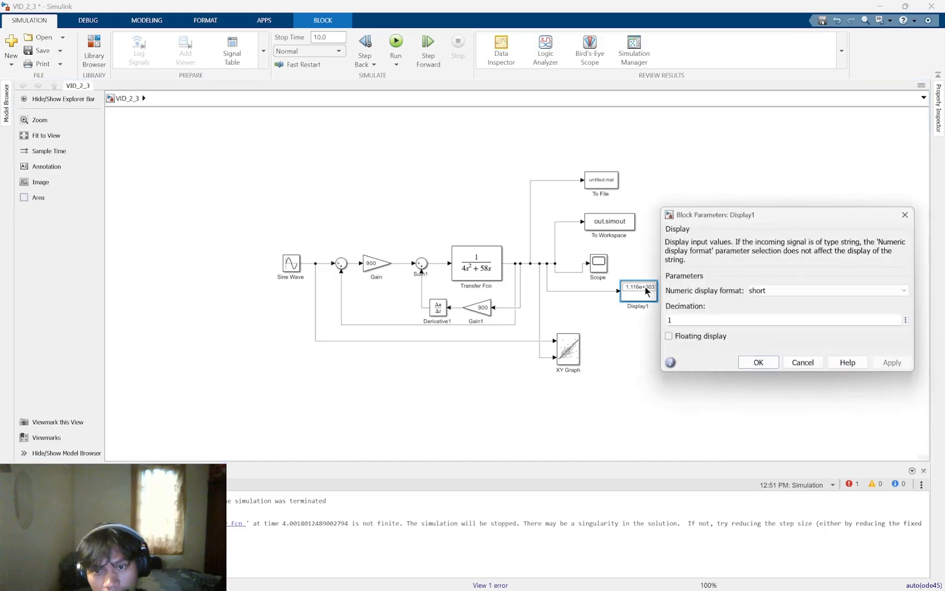
left_click(904, 214)
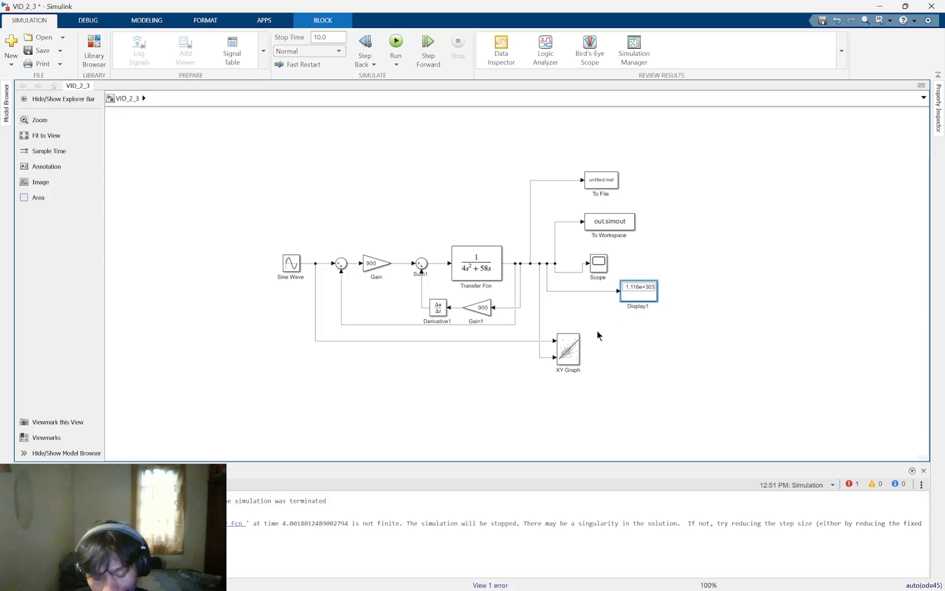
left_click(577, 349)
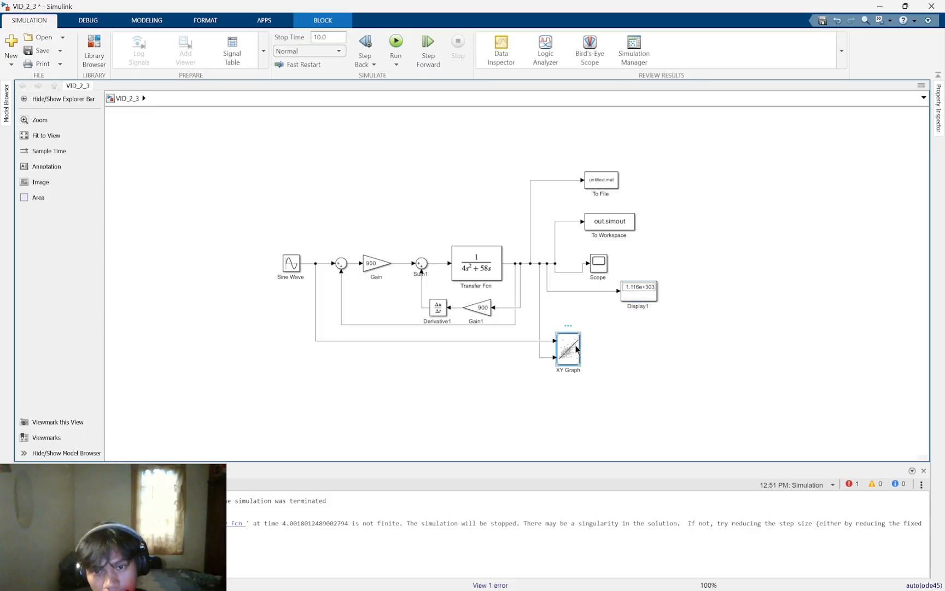
double_click(576, 354)
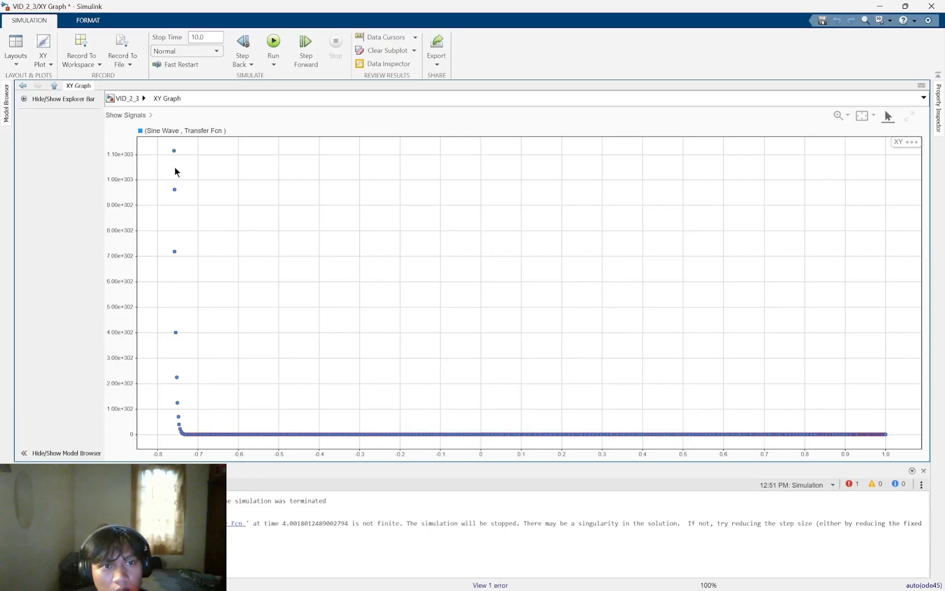
left_click(123, 99)
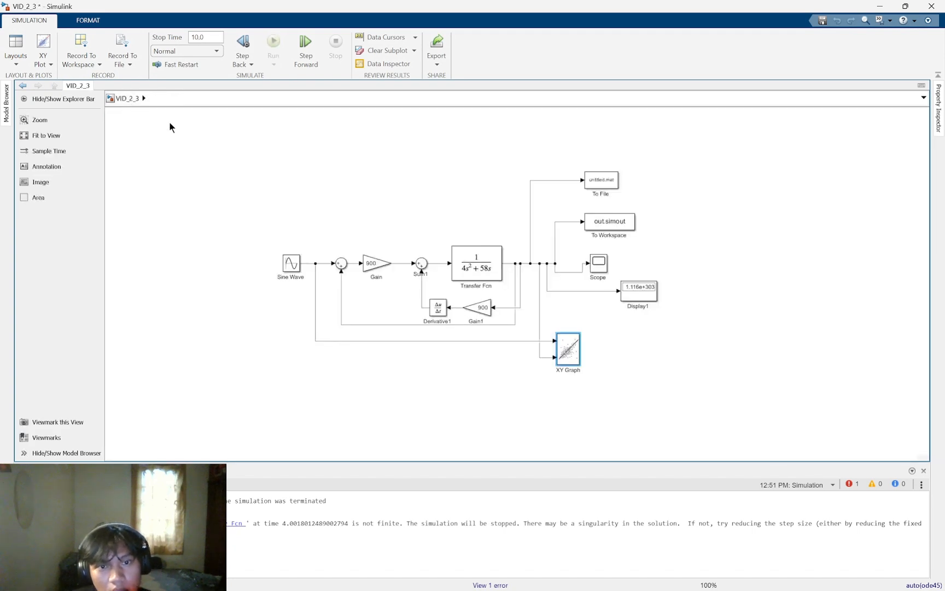
Switch to the open VID_2_4 Simulink model and examine its Sum and Add block chains
mouse_move(736, 583)
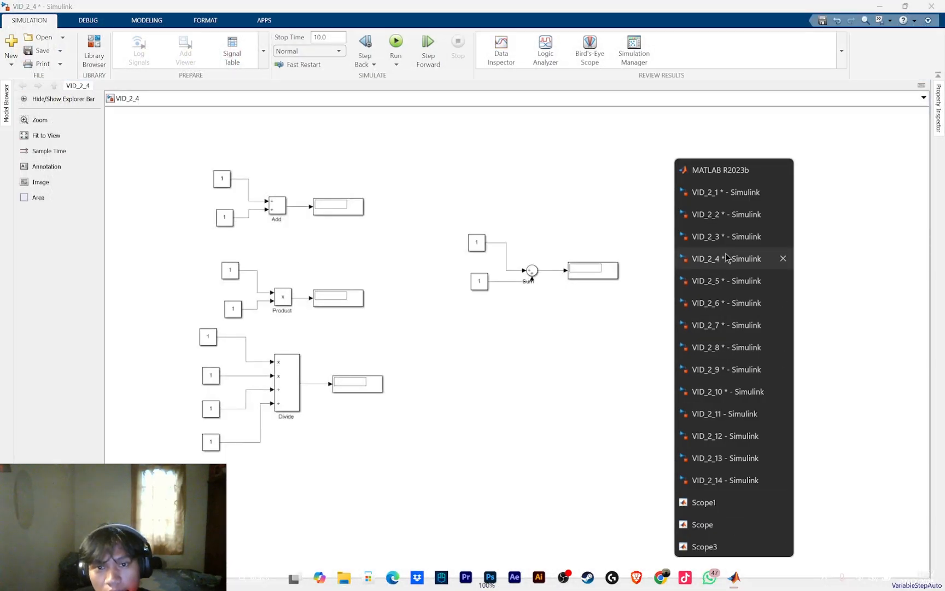
left_click(727, 257)
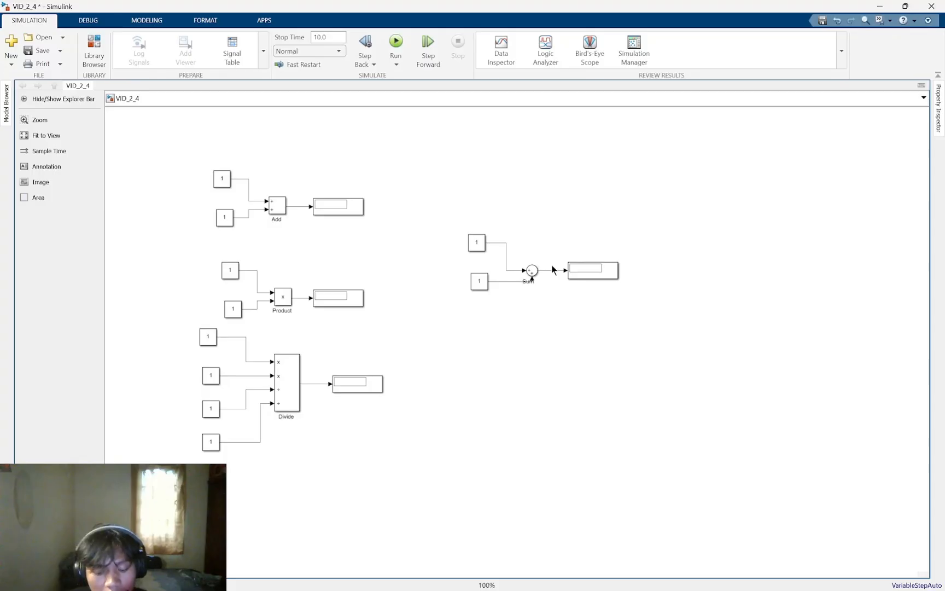
left_click(478, 285)
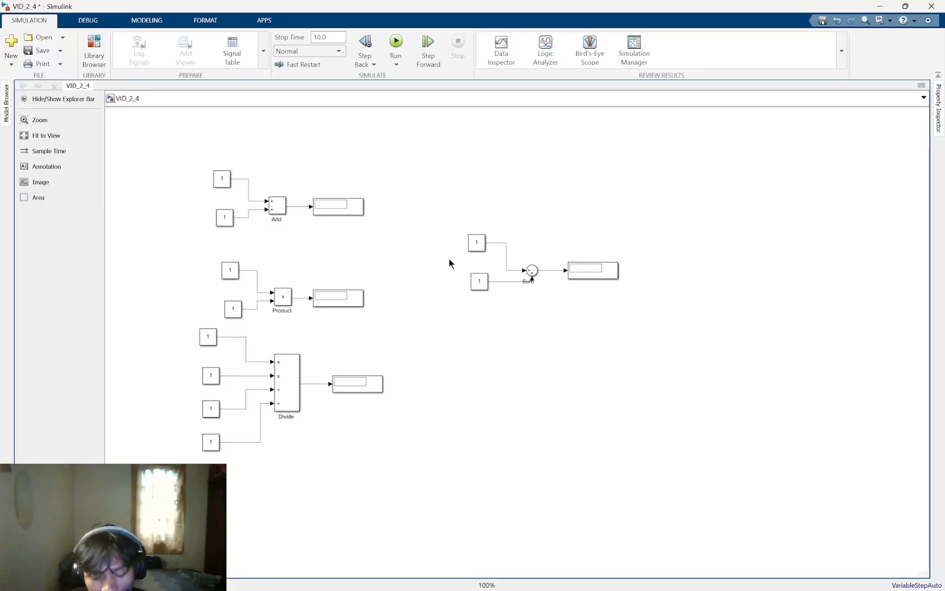
left_click(278, 212)
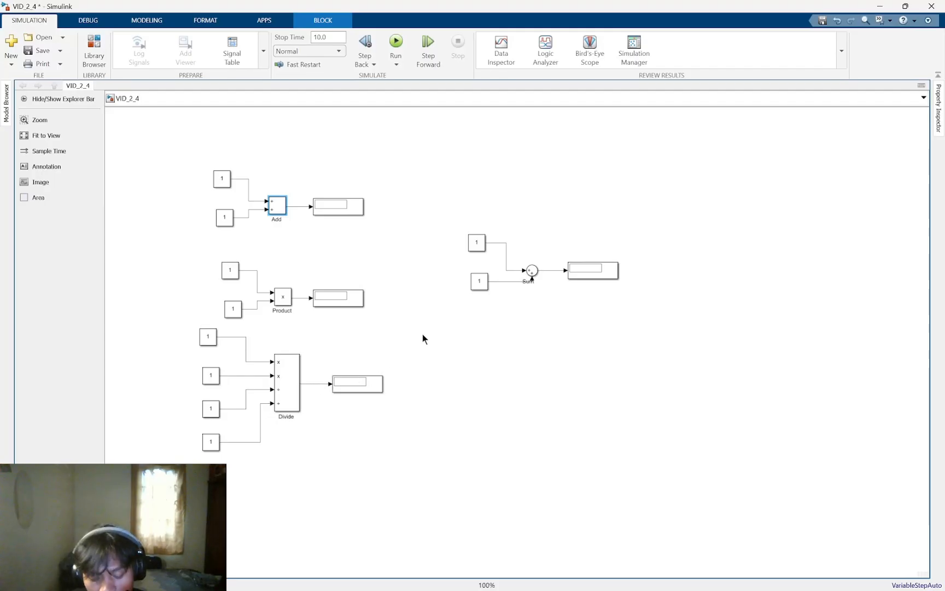
Run the VID_2_4 simulation to show the Add, Product, Divide and Sum results in their Display blocks
scroll(422, 337, "up", 1)
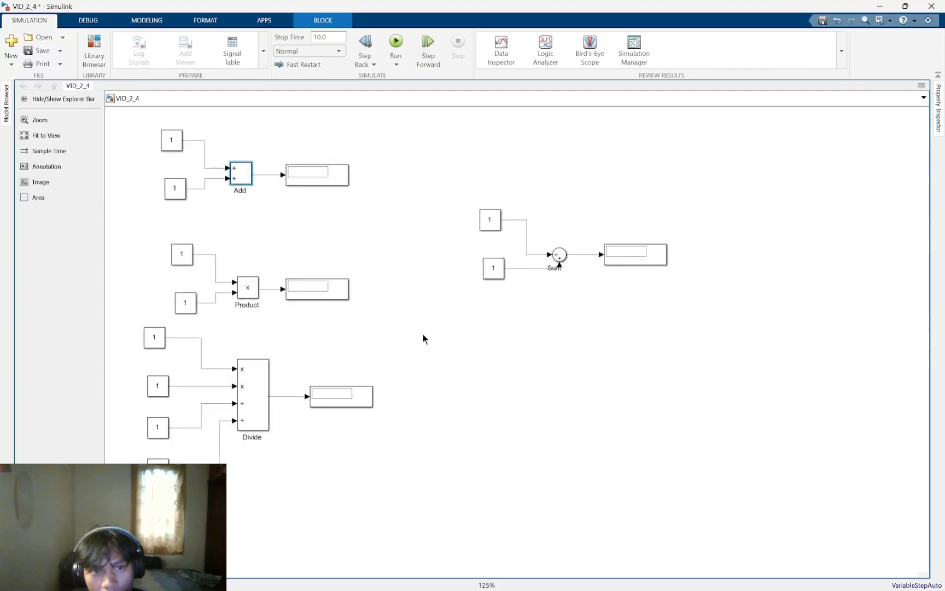
scroll(233, 164, "down", 1)
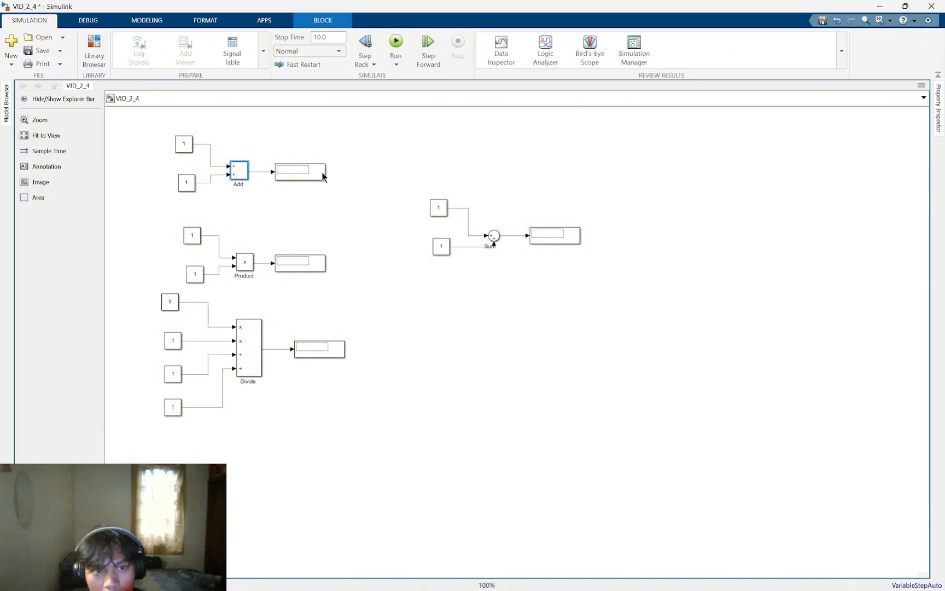
left_click(395, 42)
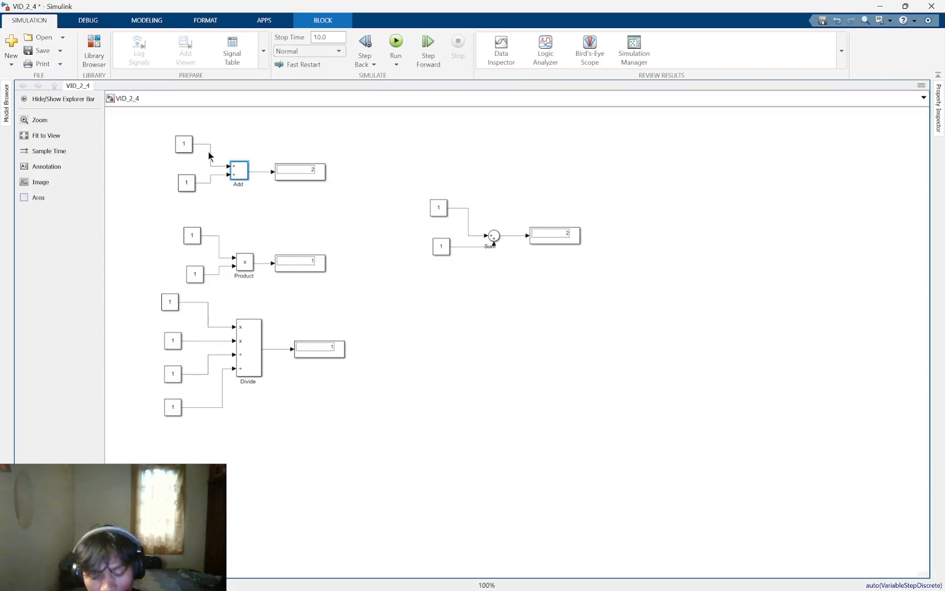
left_click(190, 143)
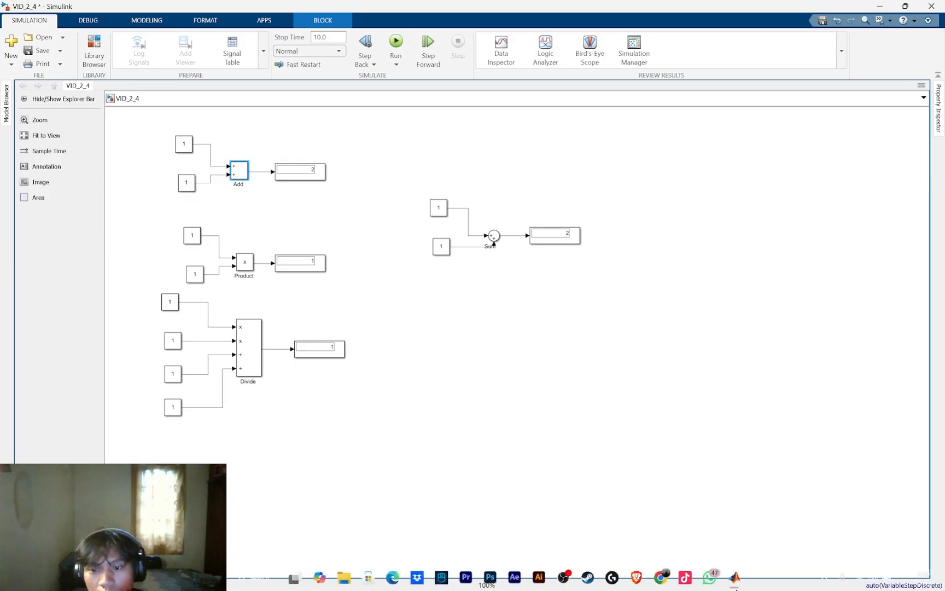
Switch to the open VID_2_5 Simulink model and enlarge its diagram to 150%
mouse_move(735, 578)
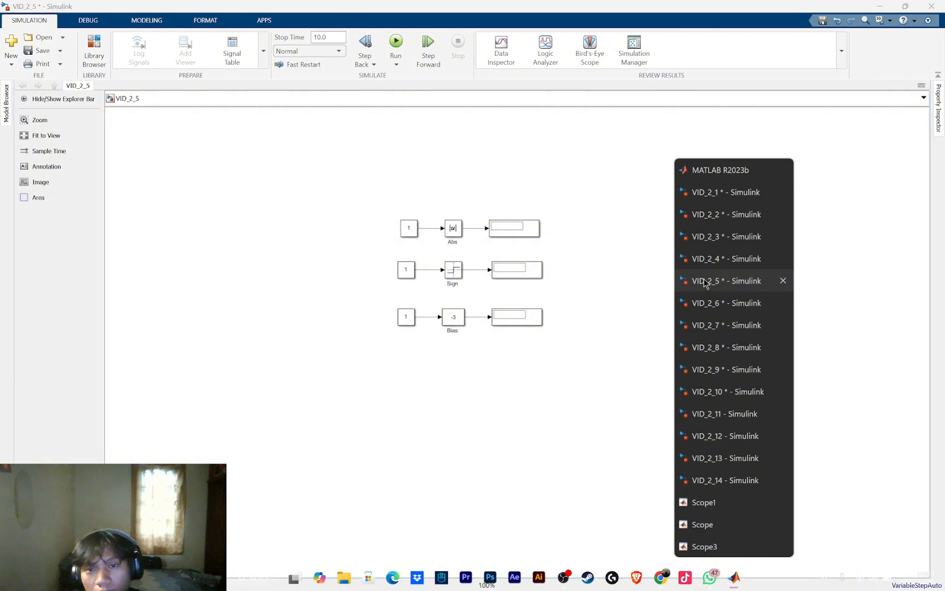
left_click(704, 280)
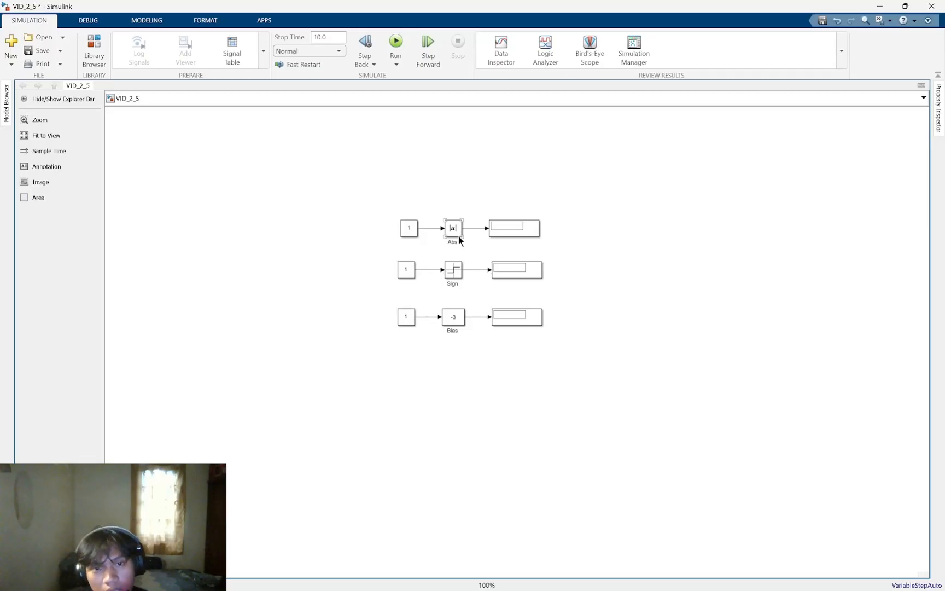
scroll(420, 230, "up", 2)
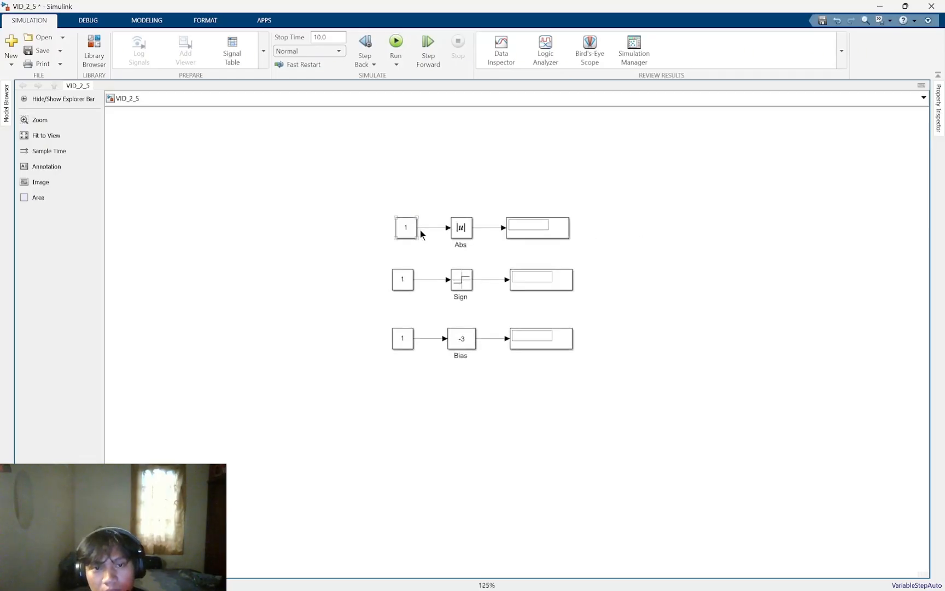
Examine the three Constant blocks and the Abs, Sign and Bias blocks they feed in VID_2_5
left_click(414, 226)
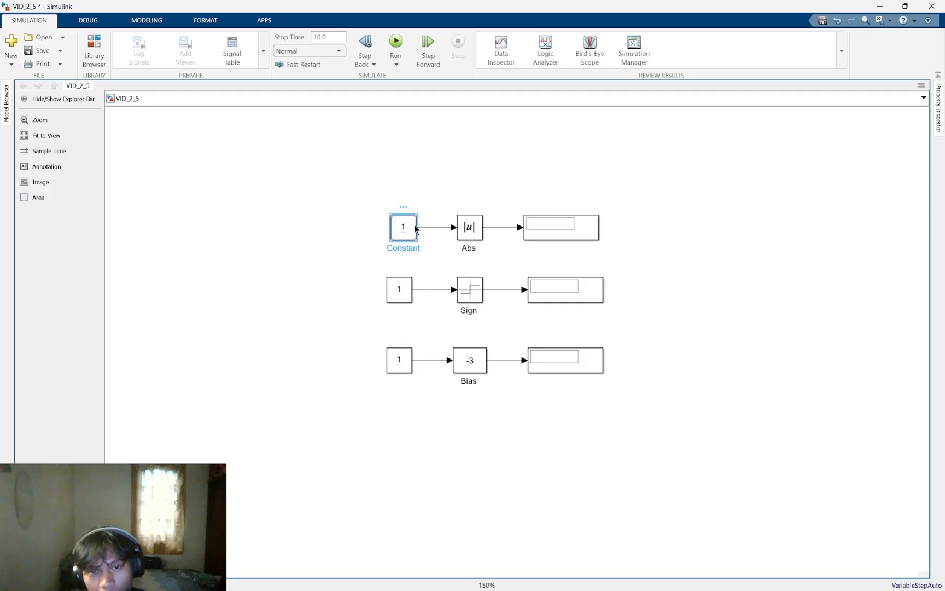
left_click_drag(403, 289, 404, 293)
left_click(401, 359)
left_click(473, 236)
left_click(476, 299)
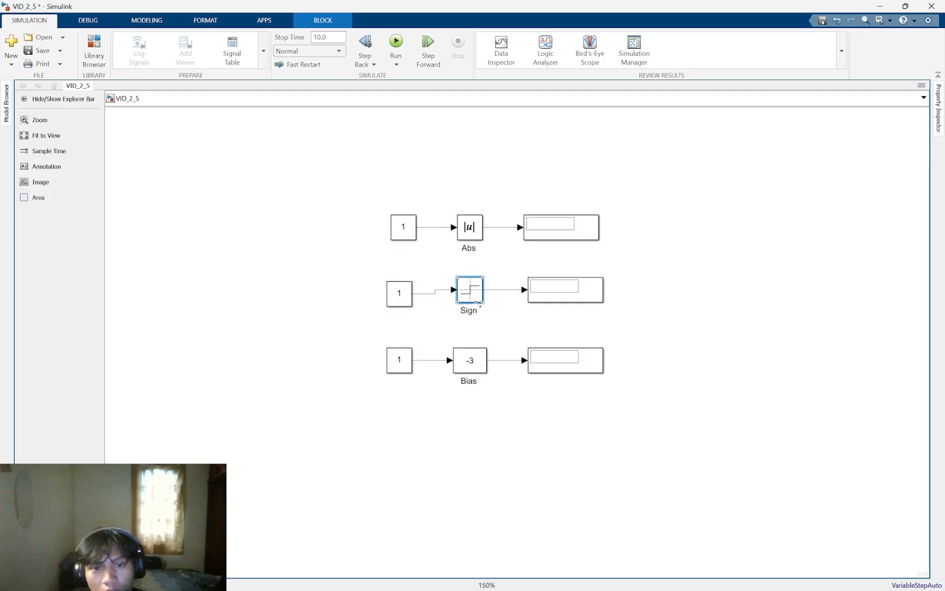
left_click(473, 361)
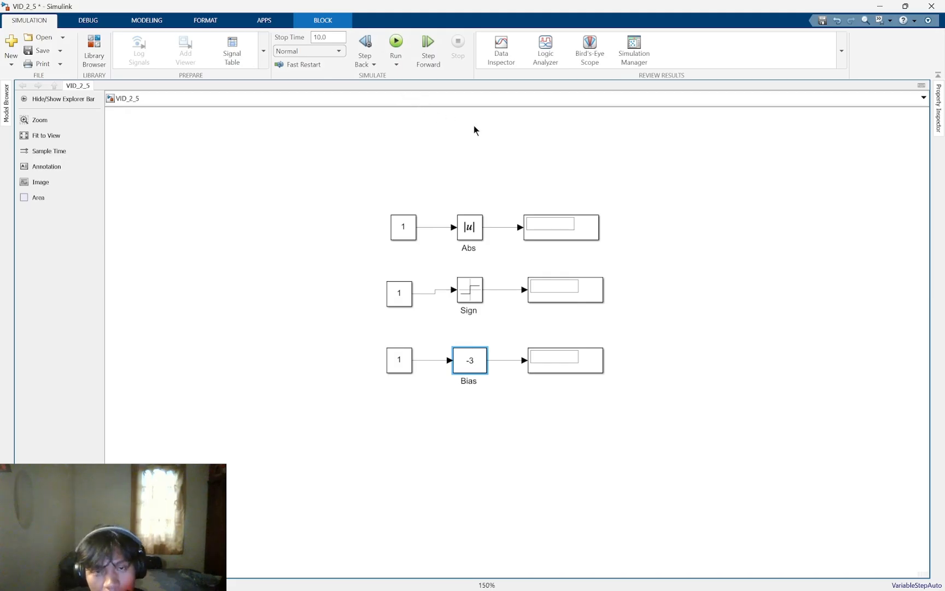
Run the VID_2_5 simulation and compare the Sign block's Constant input with its Display output
left_click(402, 47)
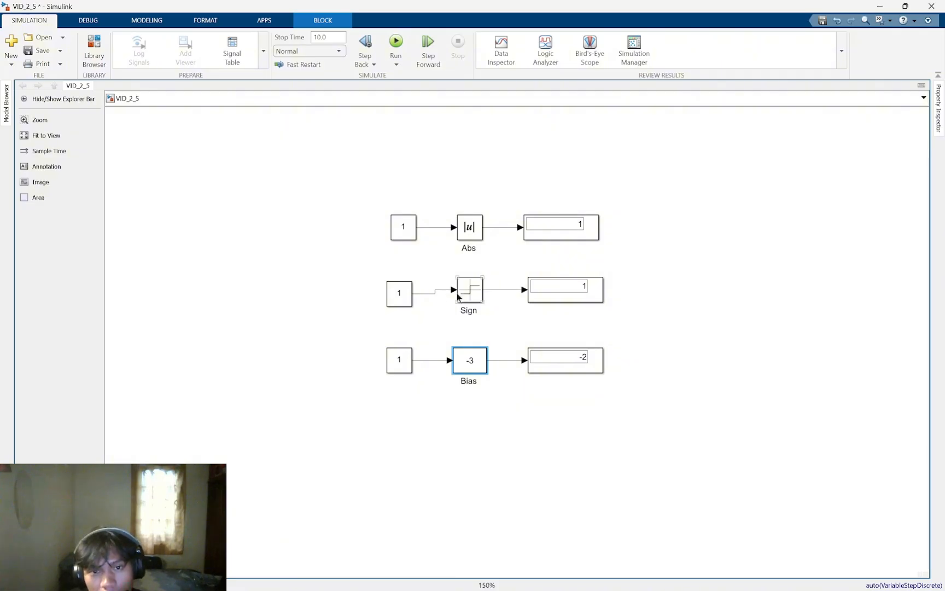
left_click(410, 294)
left_click(573, 283)
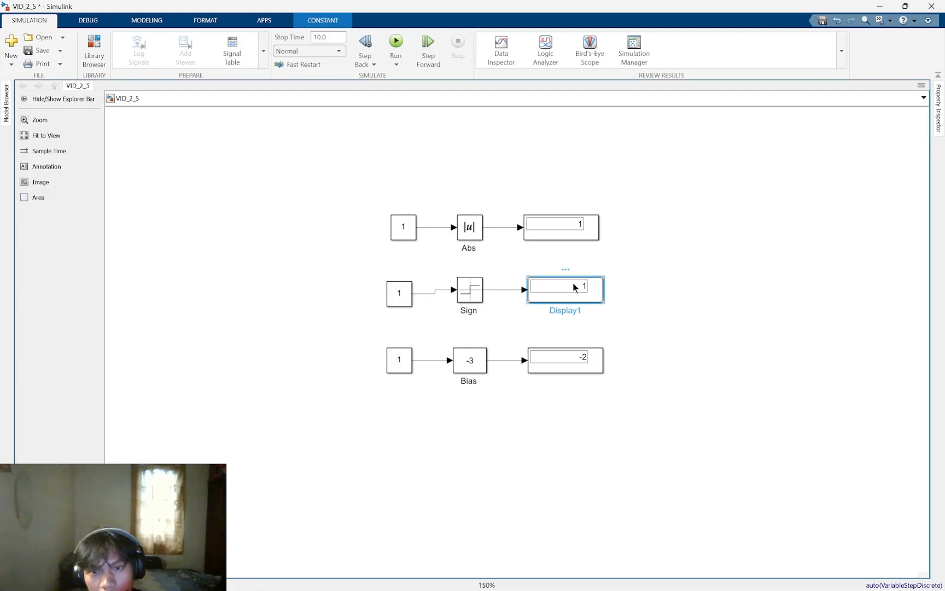
left_click(636, 280)
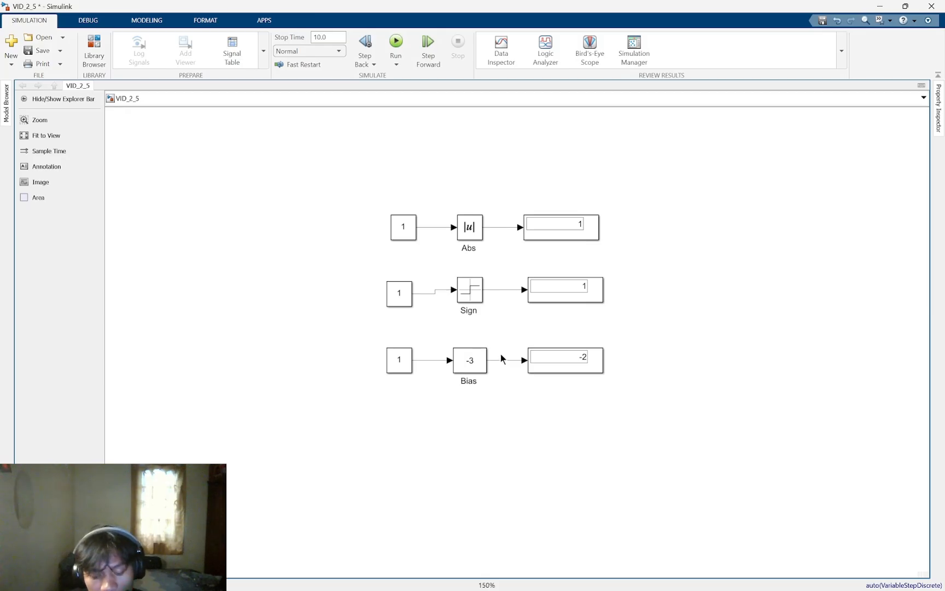
Examine the Bias chain in VID_2_5, comparing its Constant input and bias value with the connected Display
left_click(459, 360)
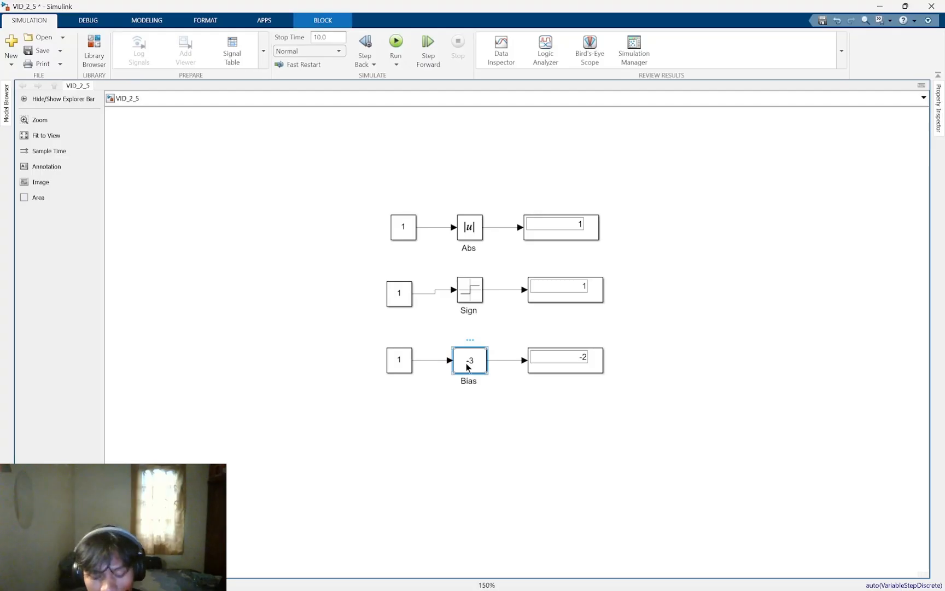
left_click(403, 363)
left_click(466, 362)
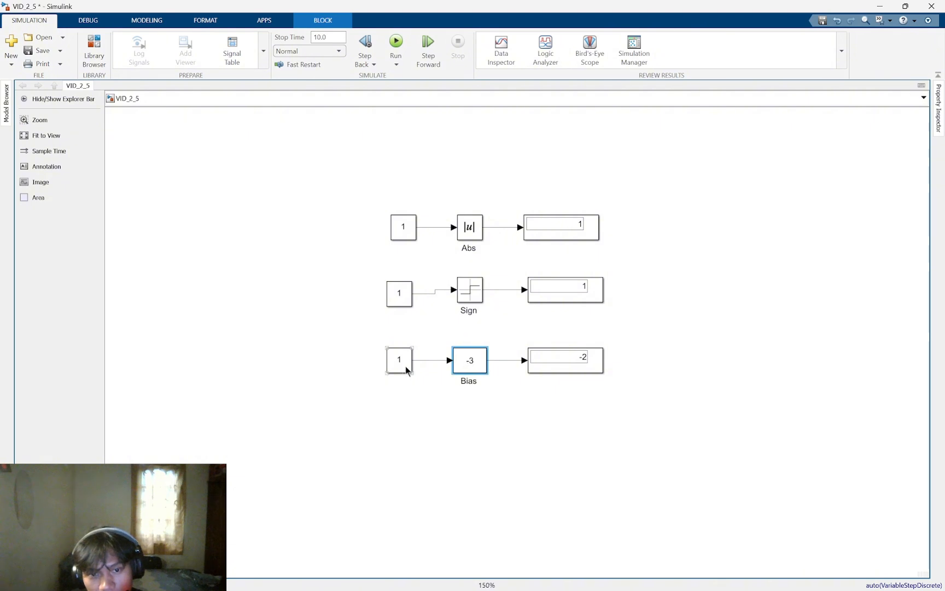
left_click(403, 370)
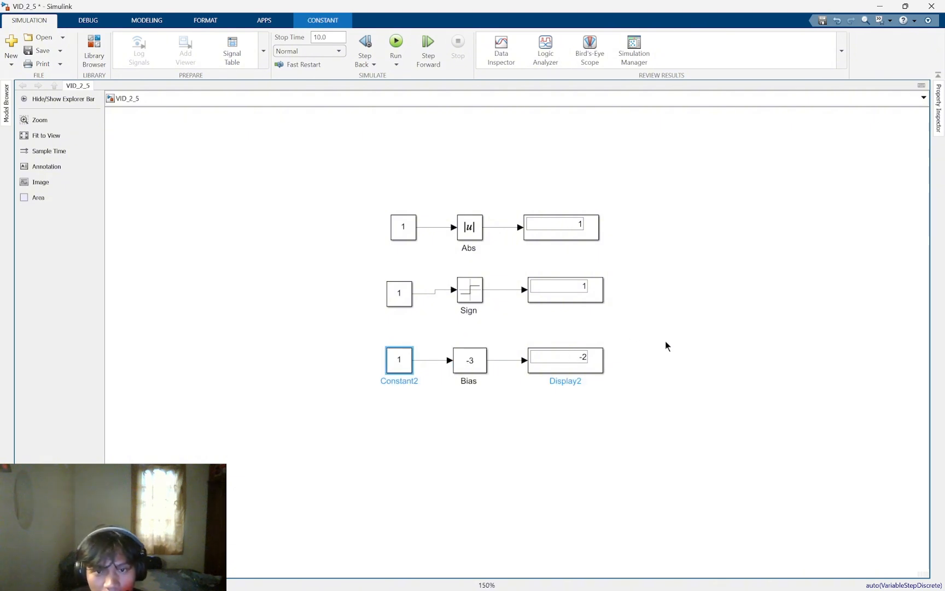
left_click(586, 360)
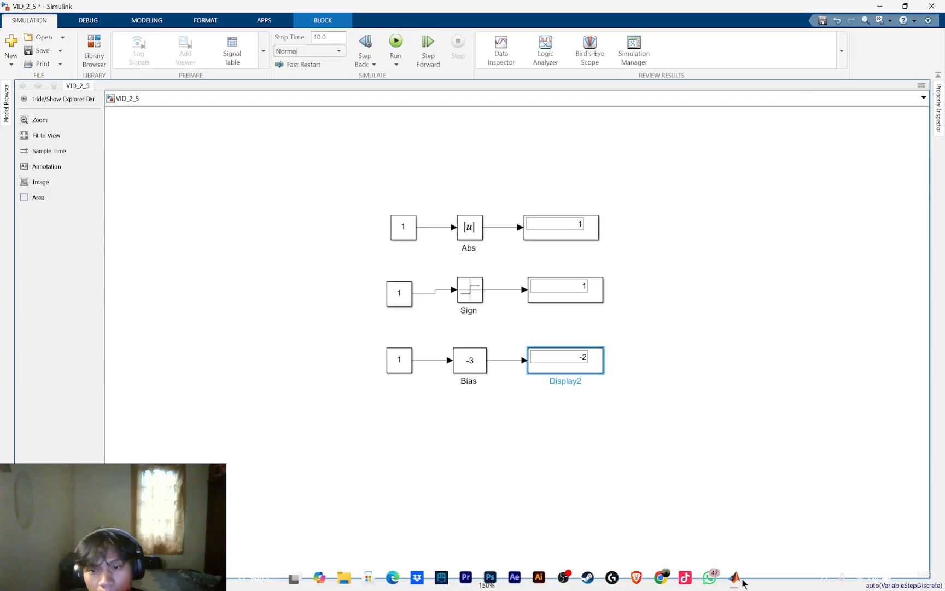
Switch to the open VID_2_6 Simulink model and enlarge its diagram to 150%
mouse_move(740, 577)
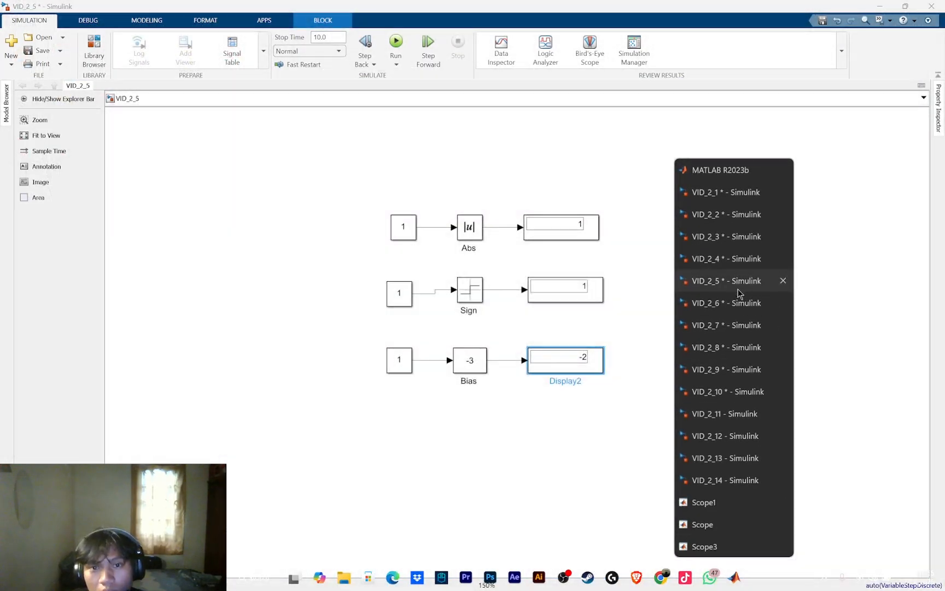
left_click(738, 304)
scroll(494, 248, "up", 1)
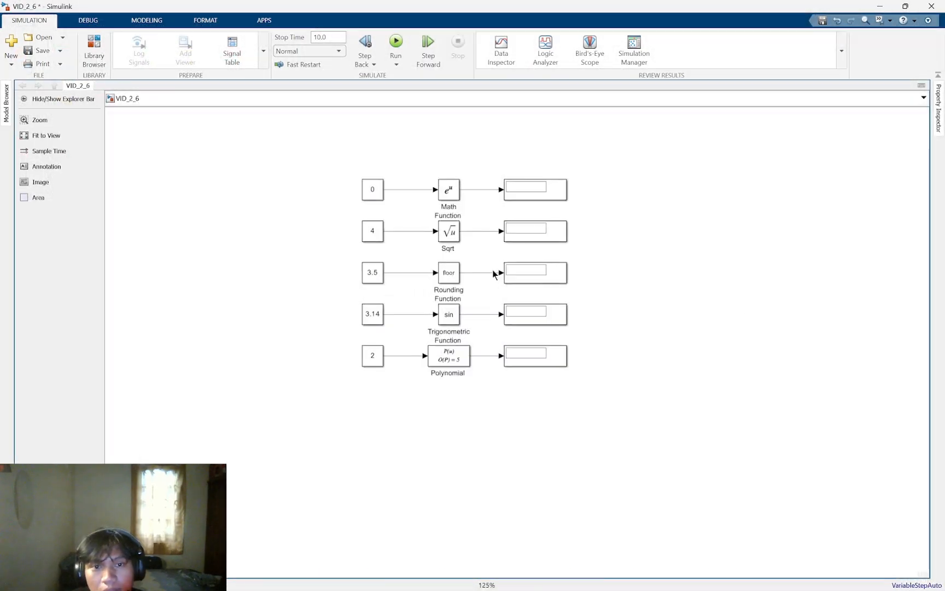
scroll(496, 232, "up", 1)
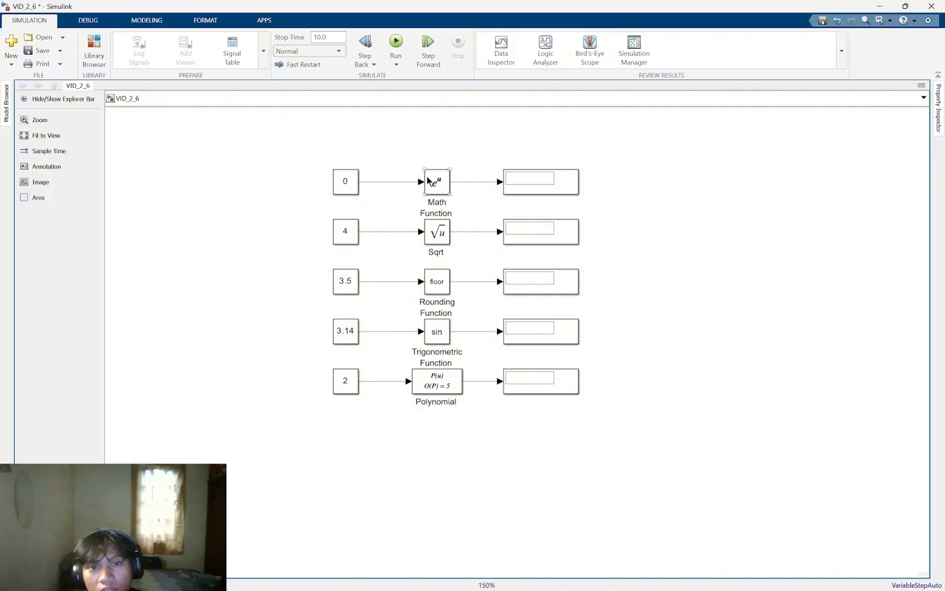
Examine the Math Function, Sqrt, Rounding Function and Trigonometric Function blocks in VID_2_6
left_click(443, 181)
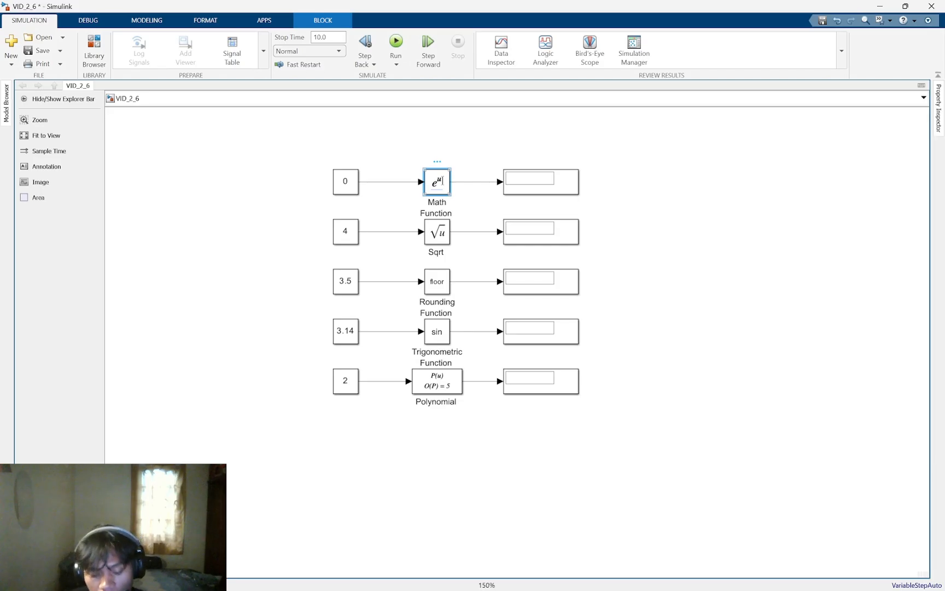
left_click(438, 240)
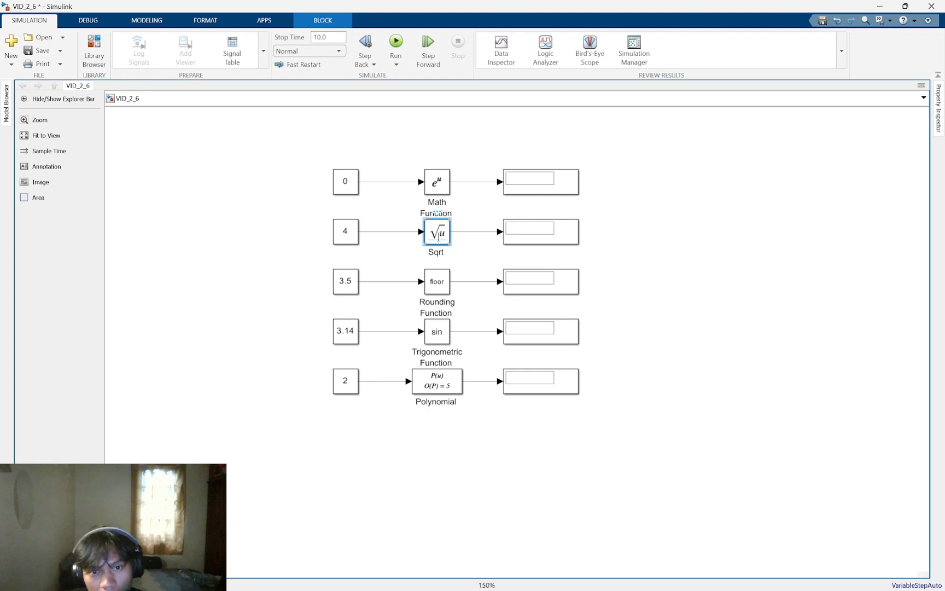
left_click(440, 281)
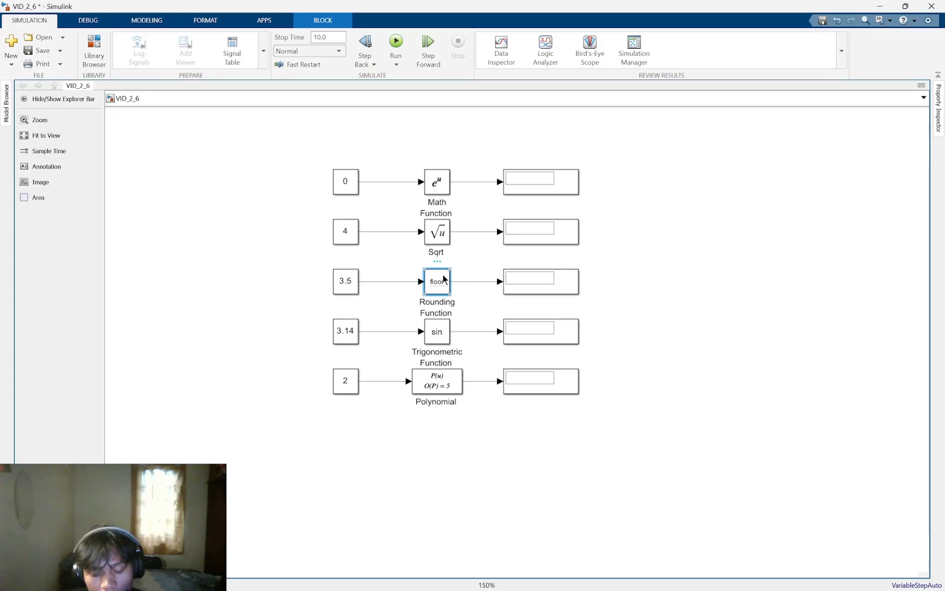
left_click(441, 332)
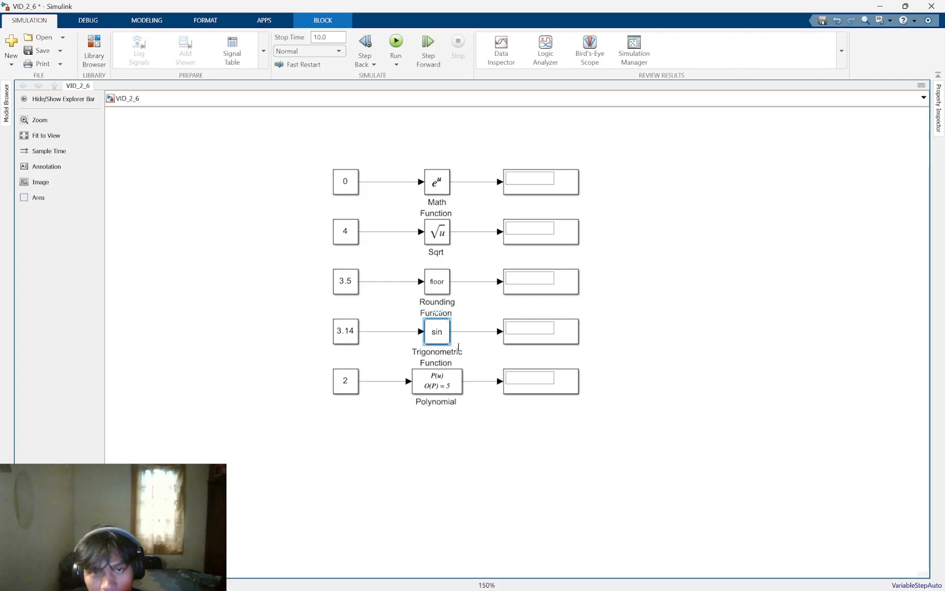
Run the VID_2_6 simulation and check the Display outputs of the exponential, square root, floor and sine chains
left_click(397, 43)
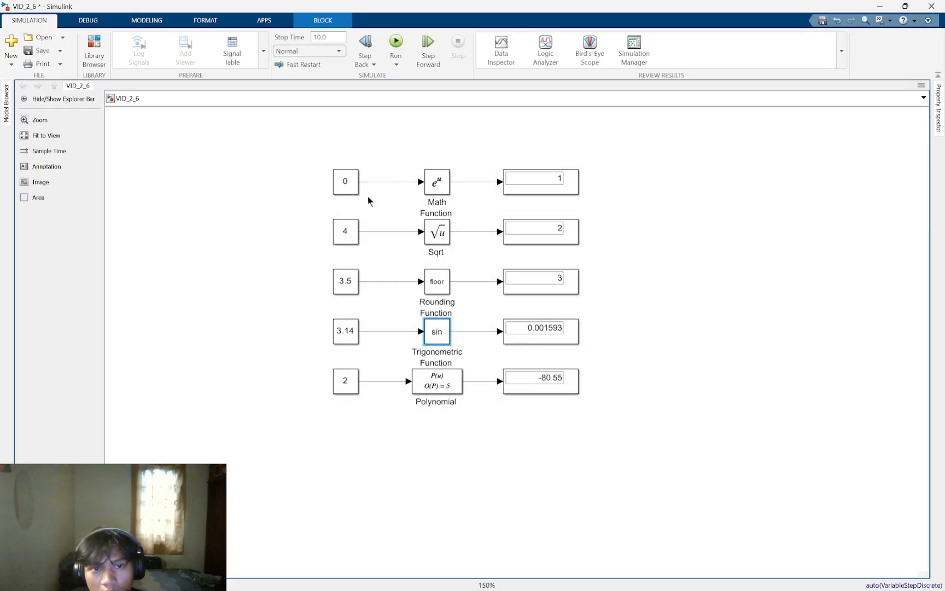
left_click(546, 179)
left_click(553, 230)
left_click(554, 280)
left_click(544, 314)
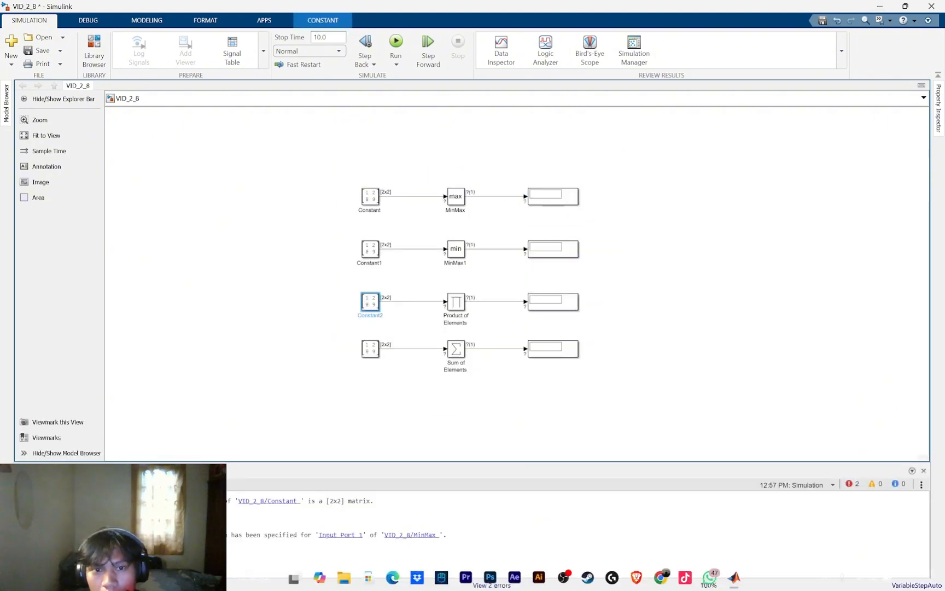
Switch to the open VID_2_9 model and examine its Gain, Constant and Sine Wave blocks
mouse_move(730, 577)
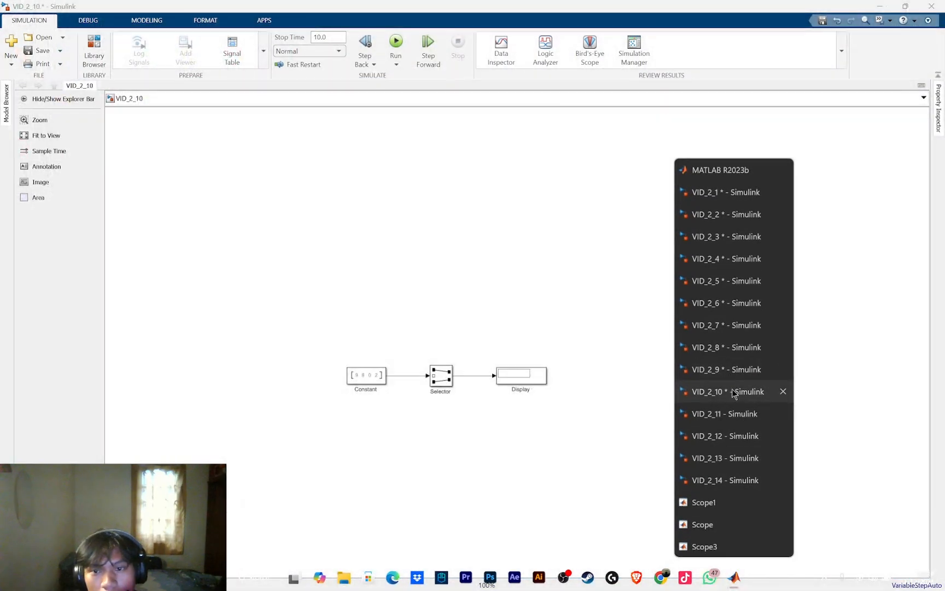
left_click(729, 376)
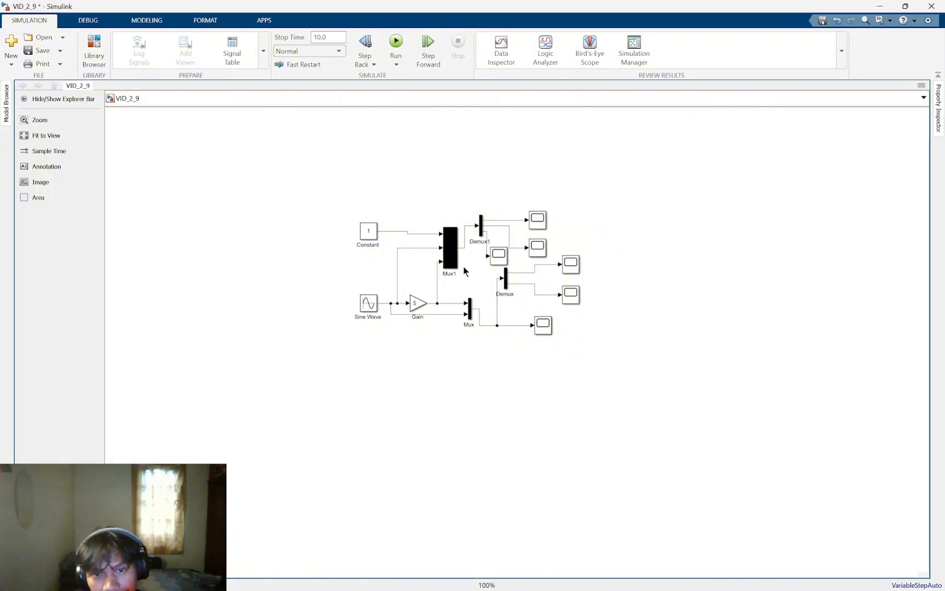
left_click(429, 304)
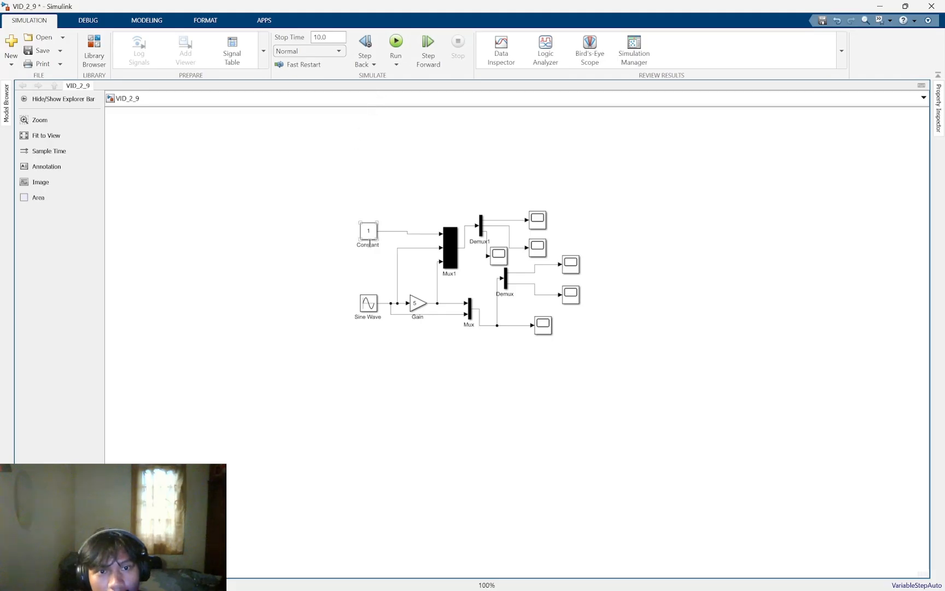
left_click(372, 232)
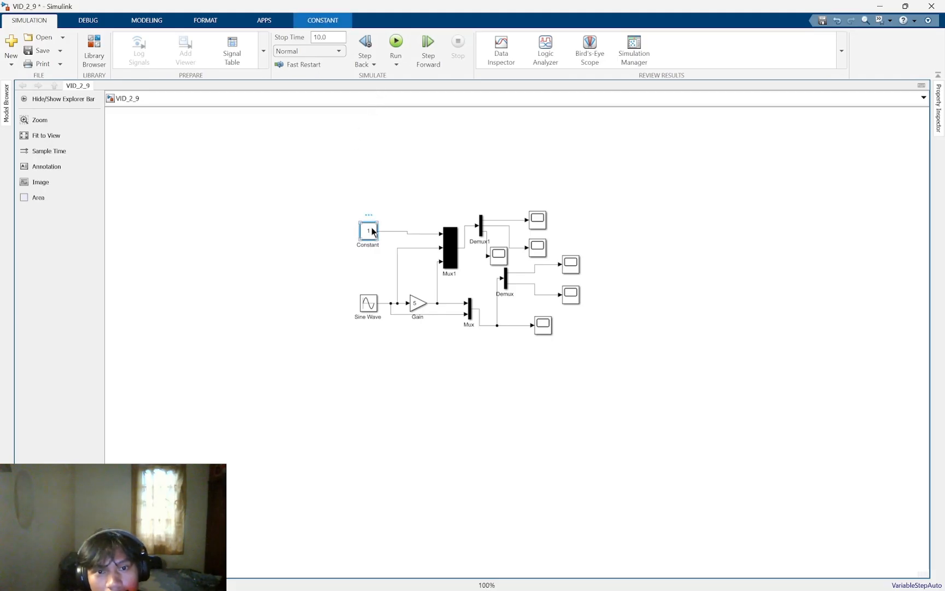
left_click(367, 309)
Run the VID_2_9 simulation and identify the scopes connected to Demux1, Demux and Mux
left_click(398, 46)
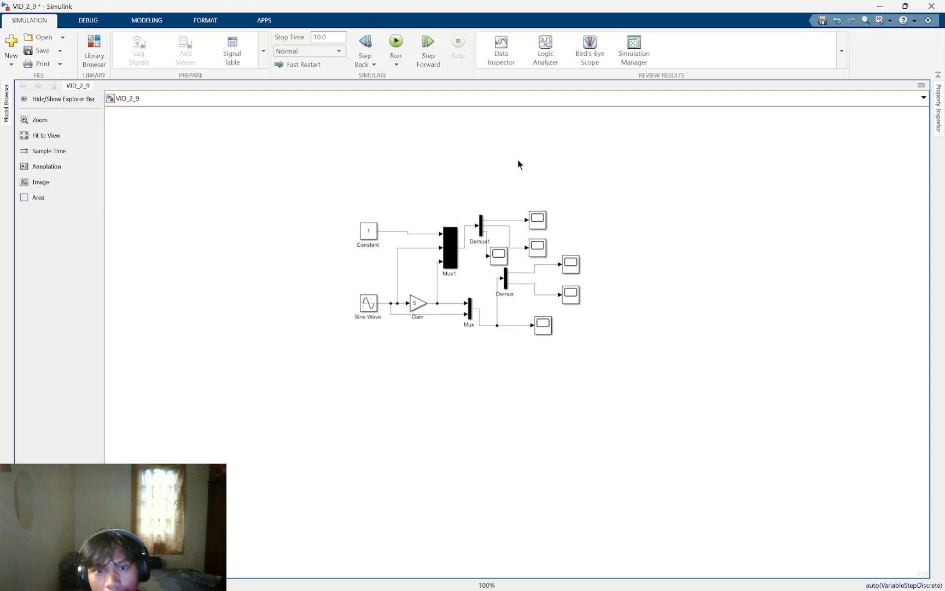
left_click(539, 224)
left_click(498, 255)
left_click(536, 253)
left_click(586, 262)
left_click(572, 265)
left_click(569, 294)
left_click(538, 325)
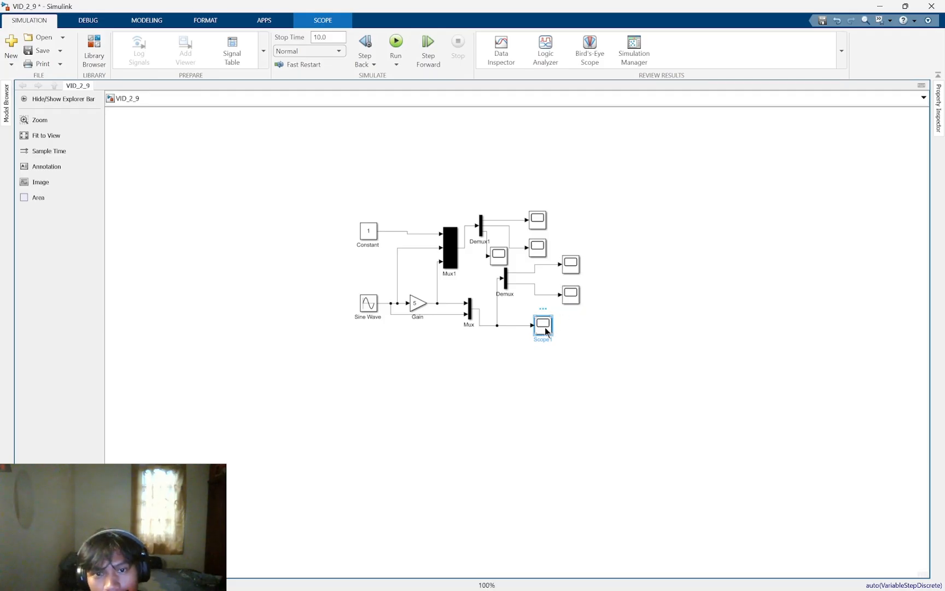
View the Mux output in Scope1 and the second Demux output in Scope, moving both windows clear of the diagram
double_click(545, 328)
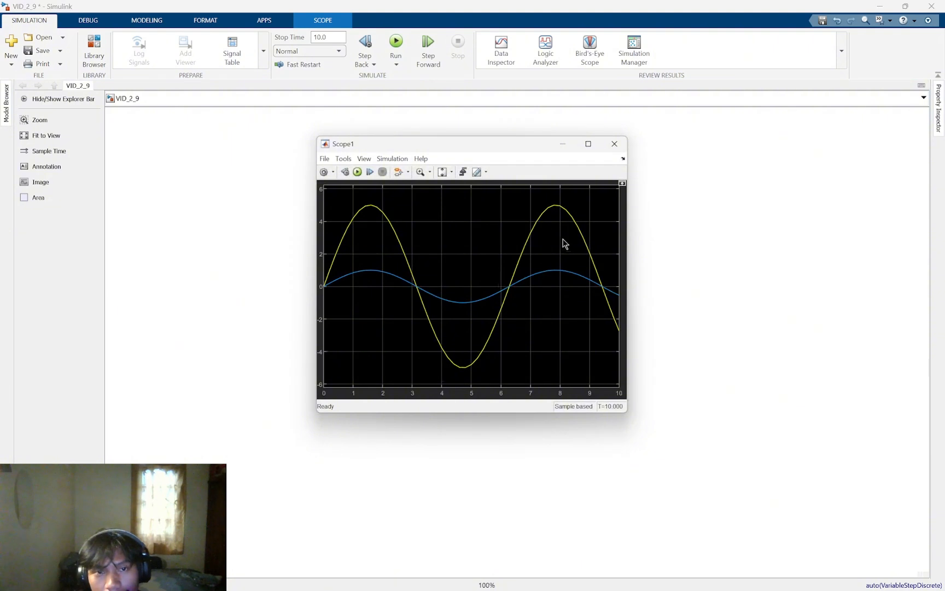
left_click_drag(503, 143, 789, 187)
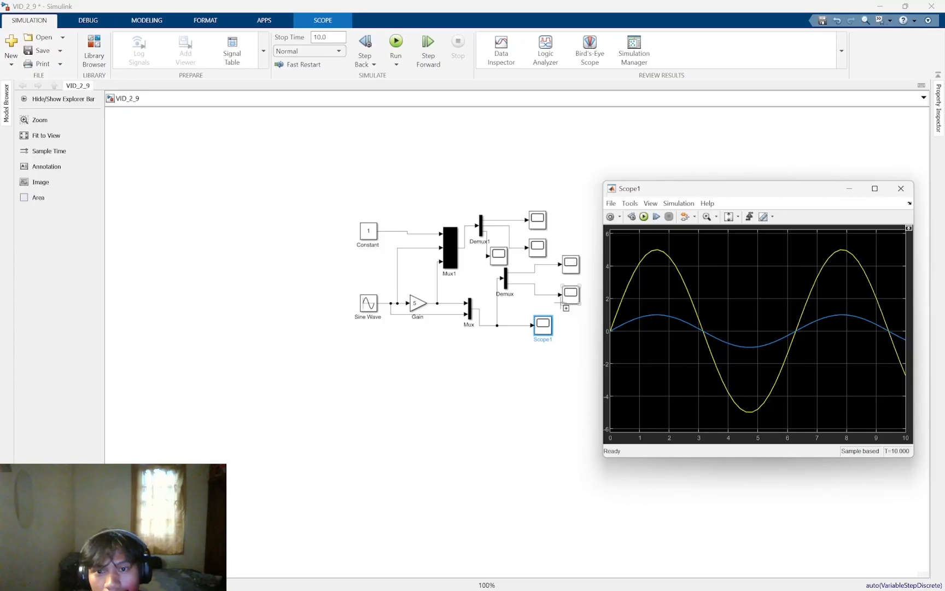
left_click(569, 296)
double_click(567, 296)
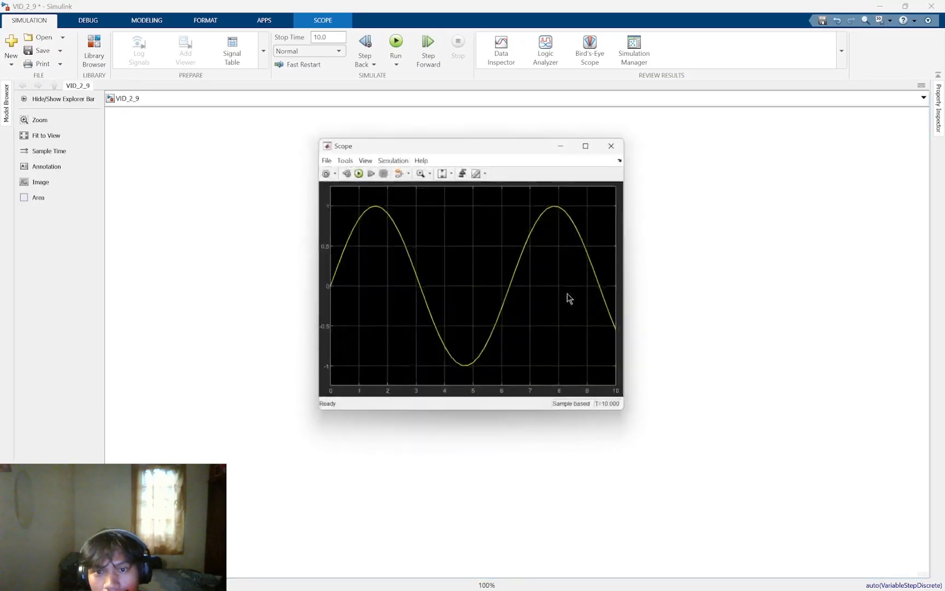
left_click_drag(521, 142, 822, 163)
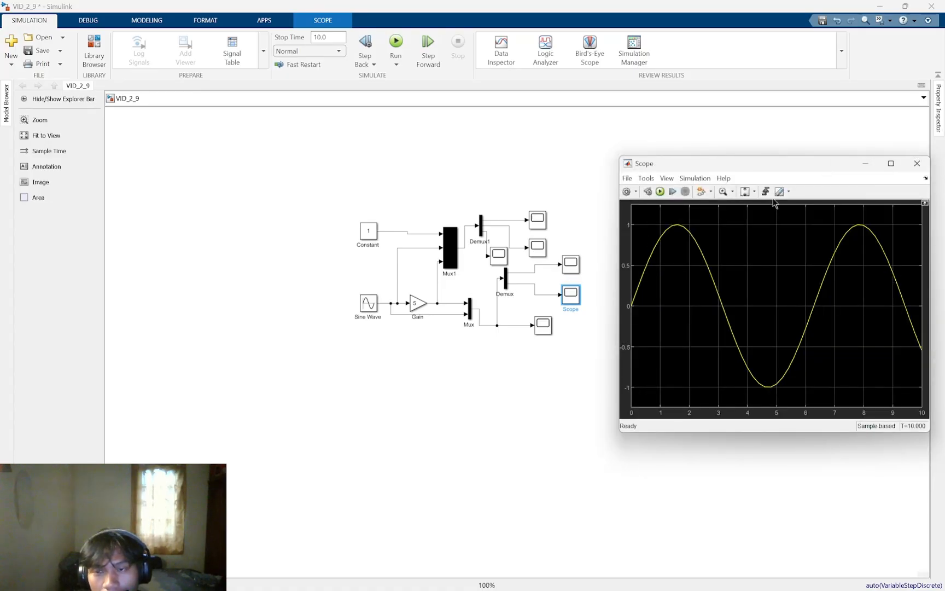
left_click(863, 164)
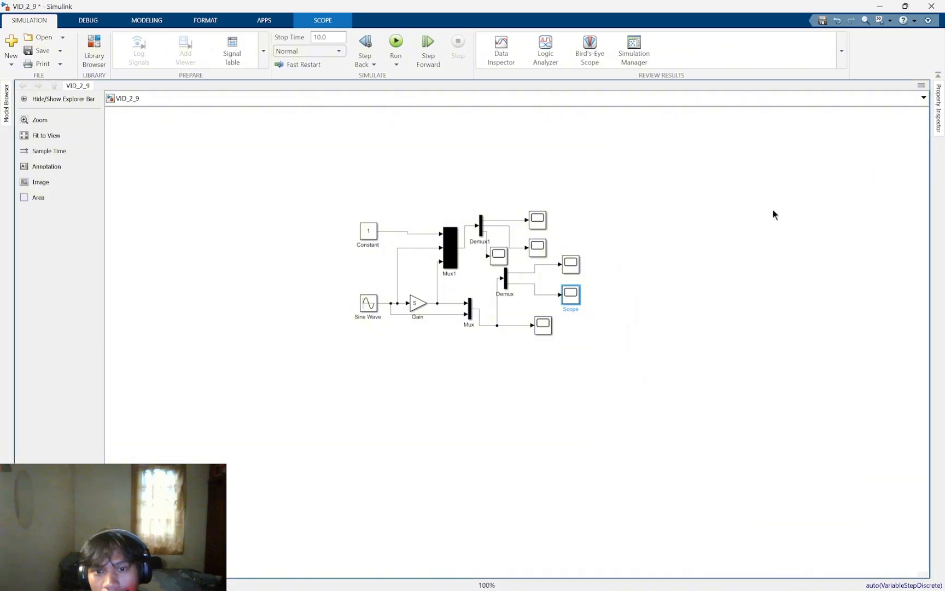
View the first Demux output in Scope2 and the Demux1 signal in Scope5, minimizing each window after inspection
double_click(570, 266)
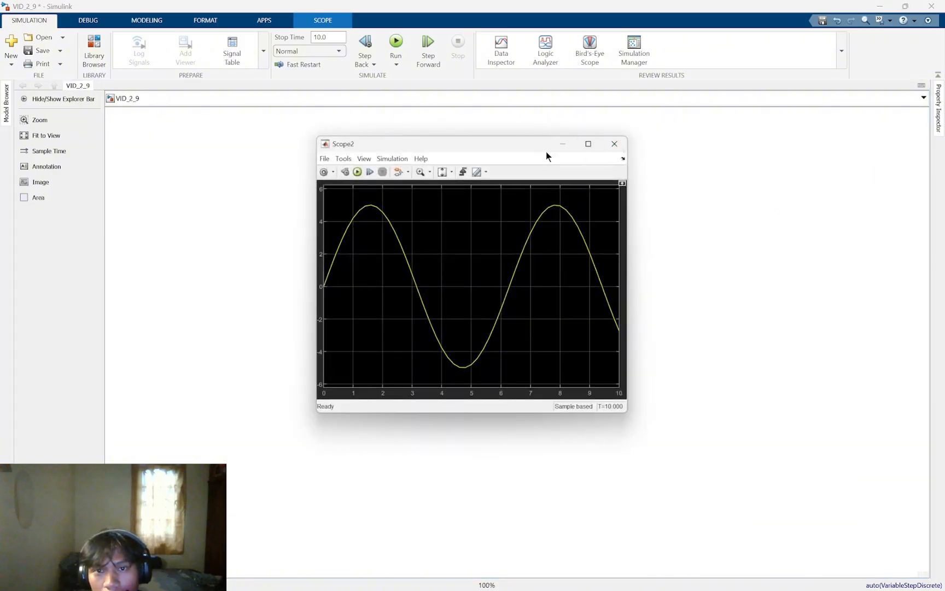
left_click_drag(547, 153, 733, 169)
left_click(749, 162)
left_click(498, 256)
double_click(497, 256)
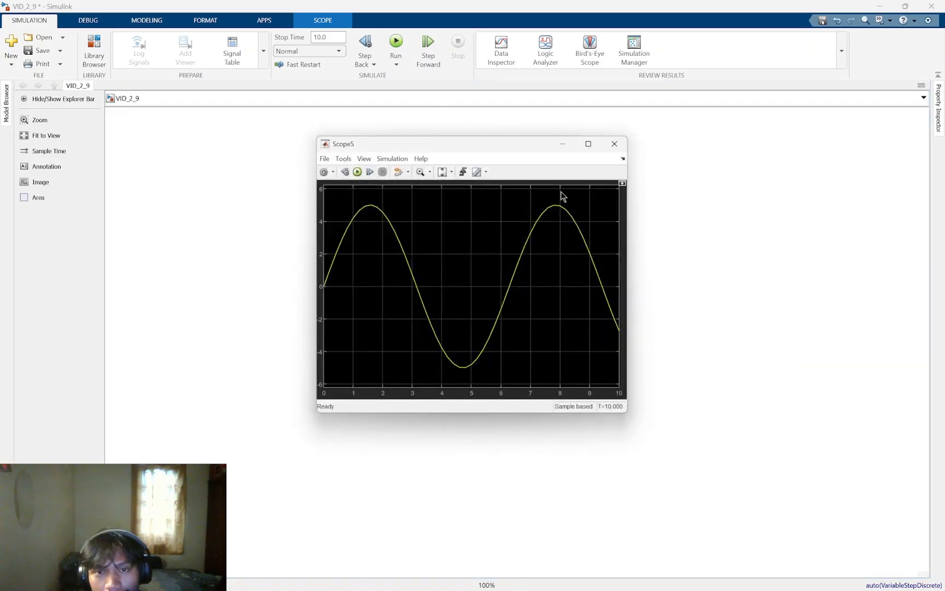
left_click(565, 155)
View the Demux1 signals in Scope4 and Scope3, minimizing each window after inspection
left_click(541, 248)
double_click(542, 249)
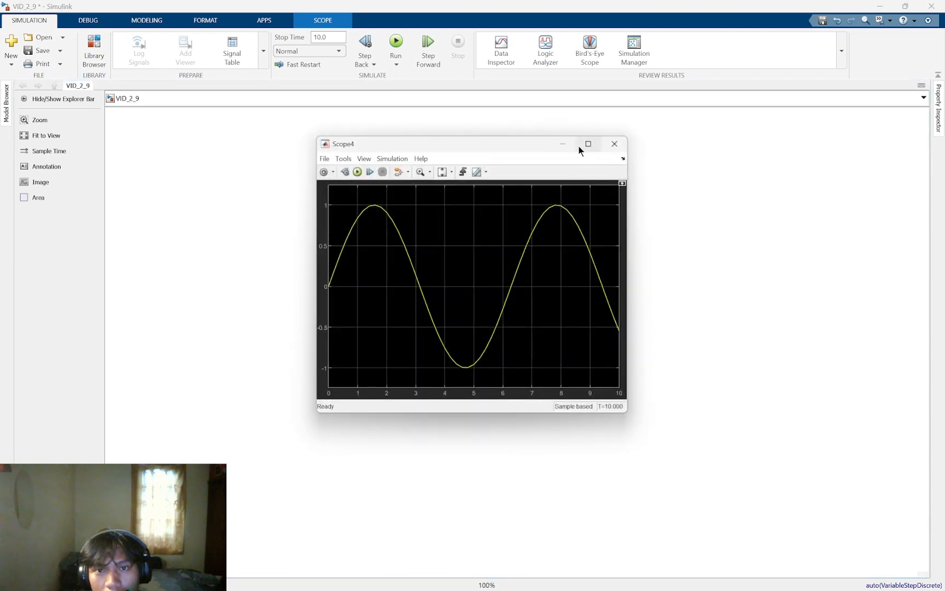
left_click(563, 144)
double_click(544, 225)
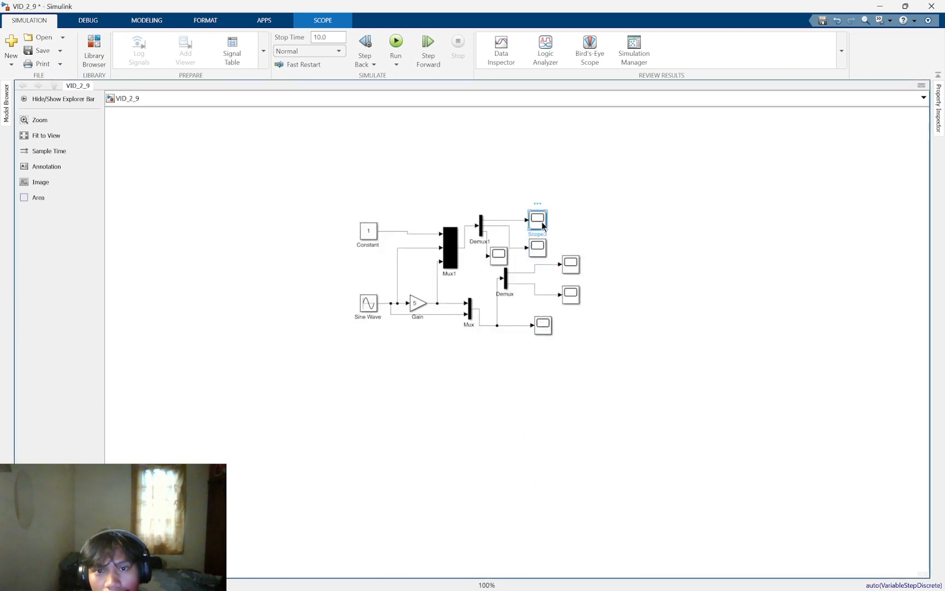
left_click(565, 143)
Rerun the VID_2_9 simulation, check the Demux1 signal in Scope3 and close that scope window
left_click(396, 43)
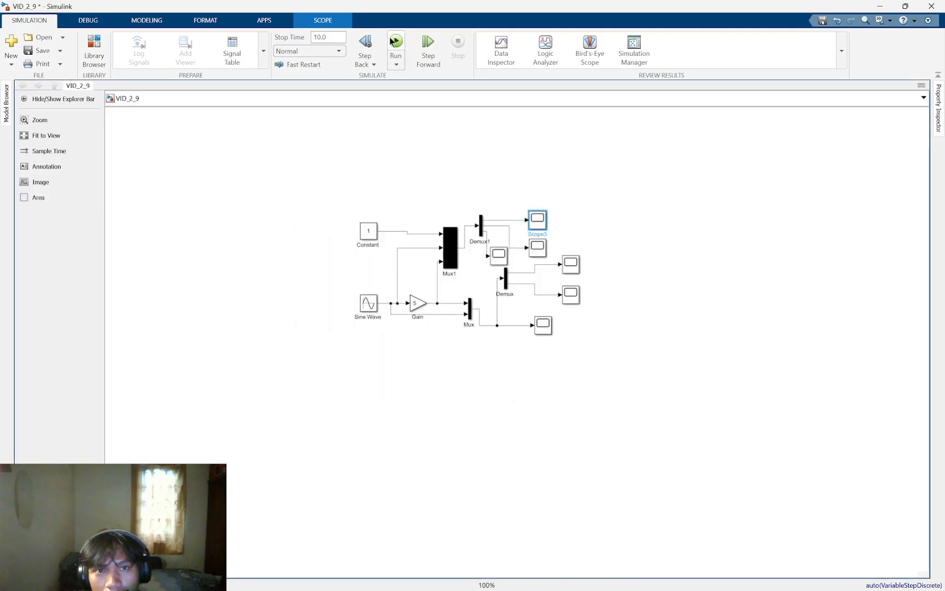
double_click(542, 224)
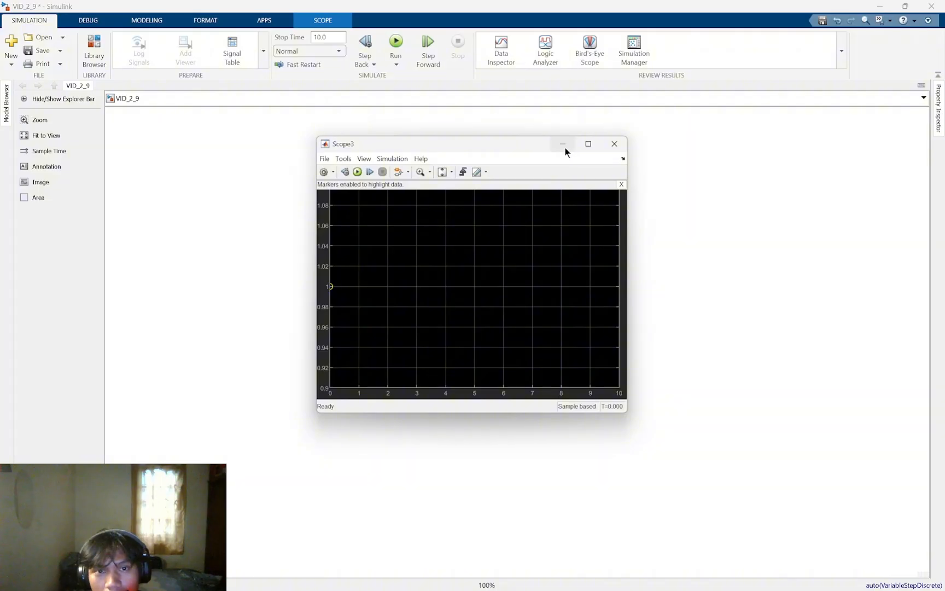
left_click(614, 143)
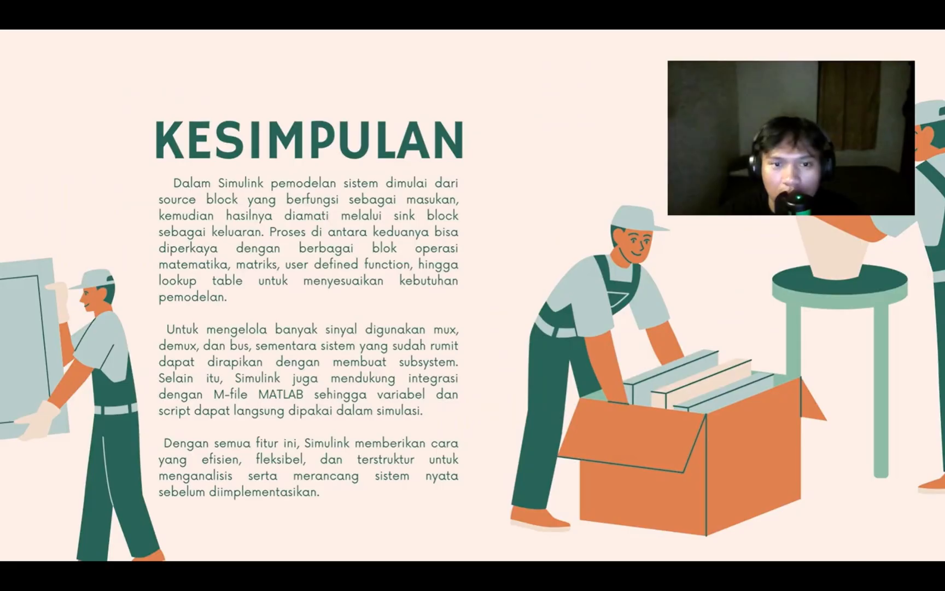